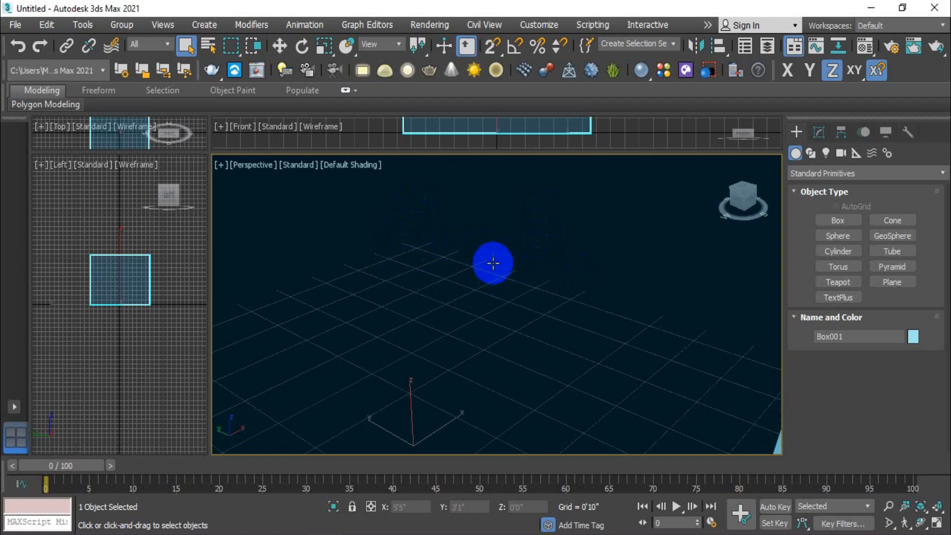
Step: Add a Normal modifier to the box so that its faces are visible from inside
click(820, 132)
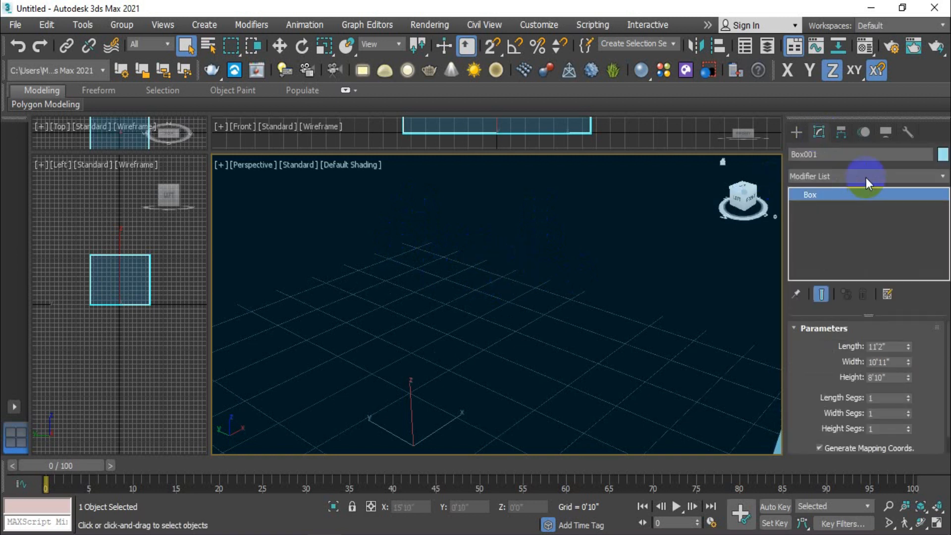
click(865, 177)
scroll(824, 380, down, 5)
scroll(823, 384, down, 15)
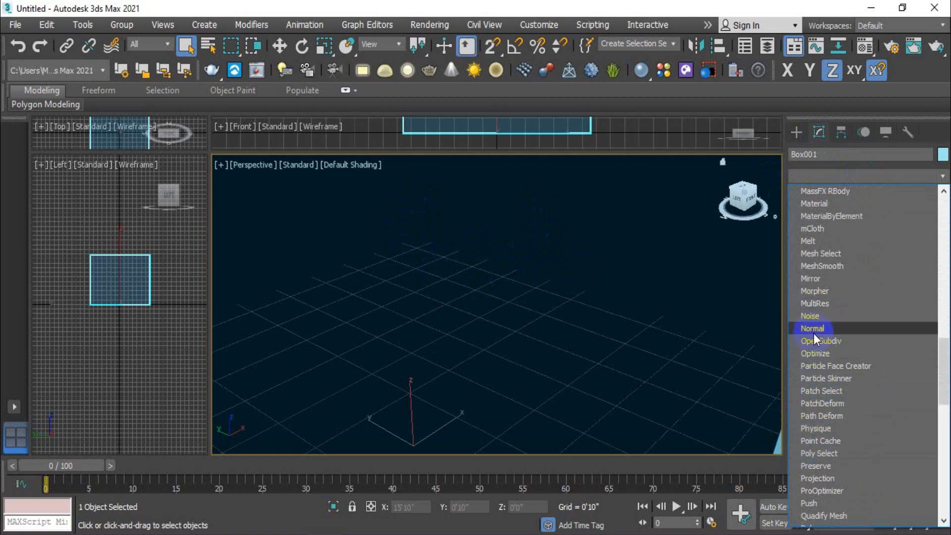
click(833, 328)
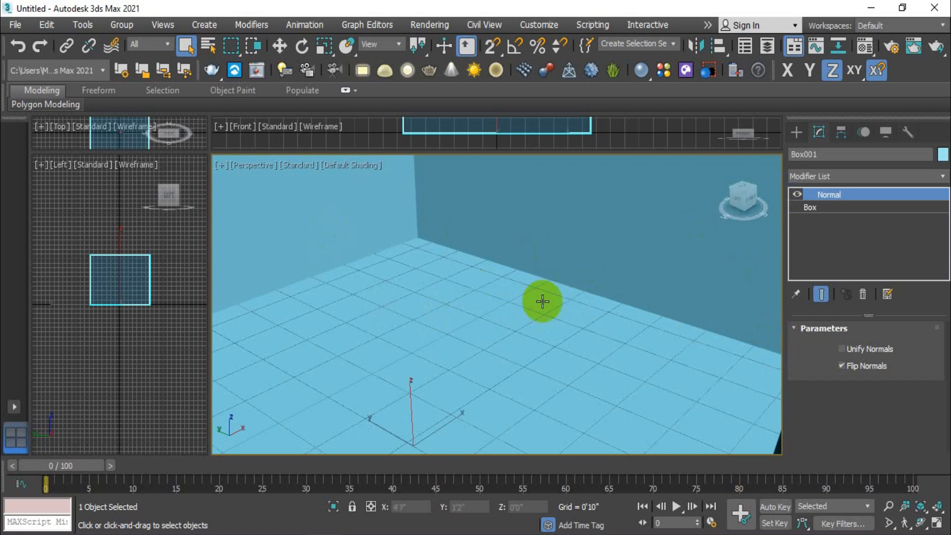
Step: Switch Flip Normals off, on and off again on the box, comparing how it looks from outside and inside
scroll(468, 316, down, 5)
alt+middle_drag(474, 320, 534, 348)
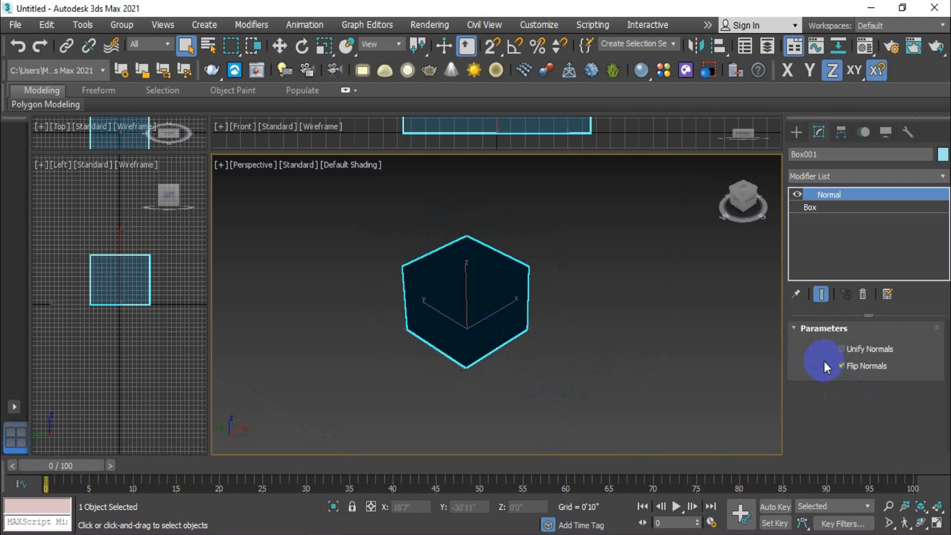
click(842, 366)
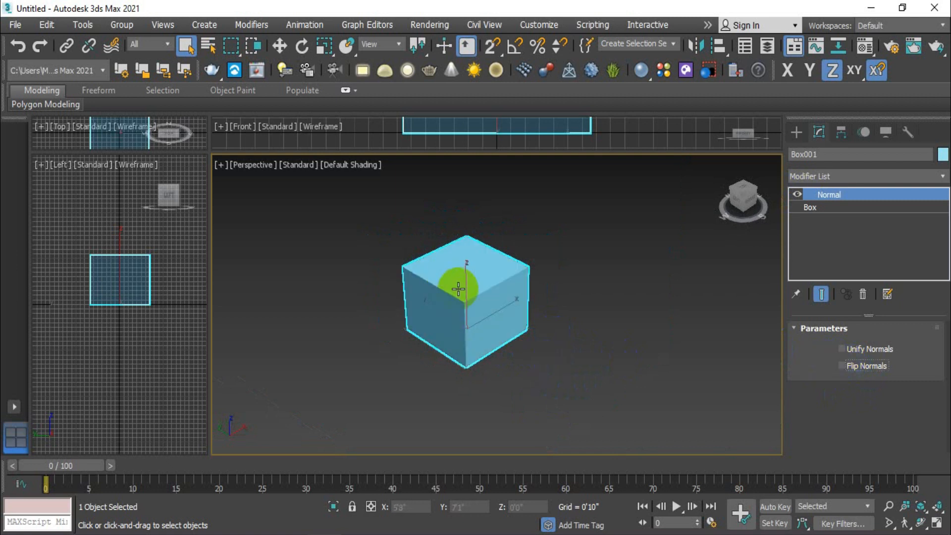
scroll(457, 287, up, 5)
scroll(454, 325, up, 8)
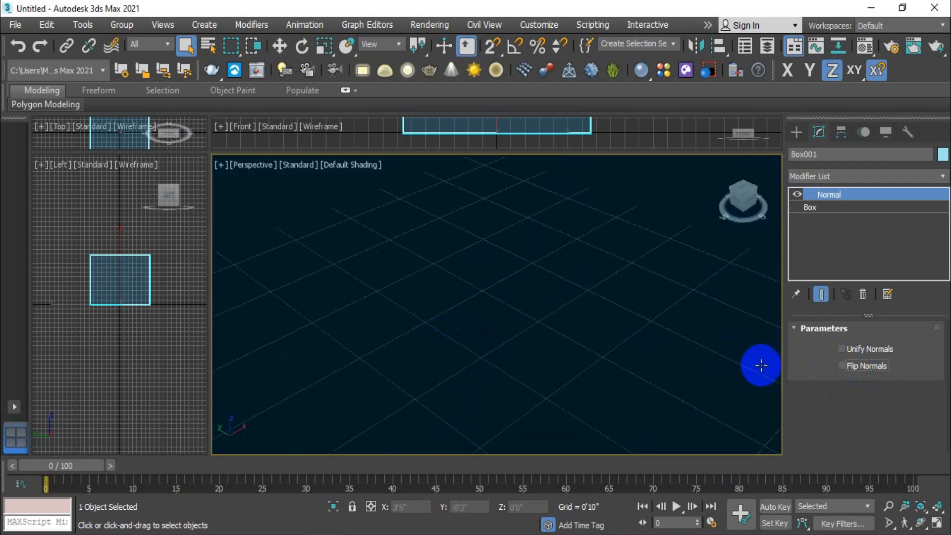
click(842, 366)
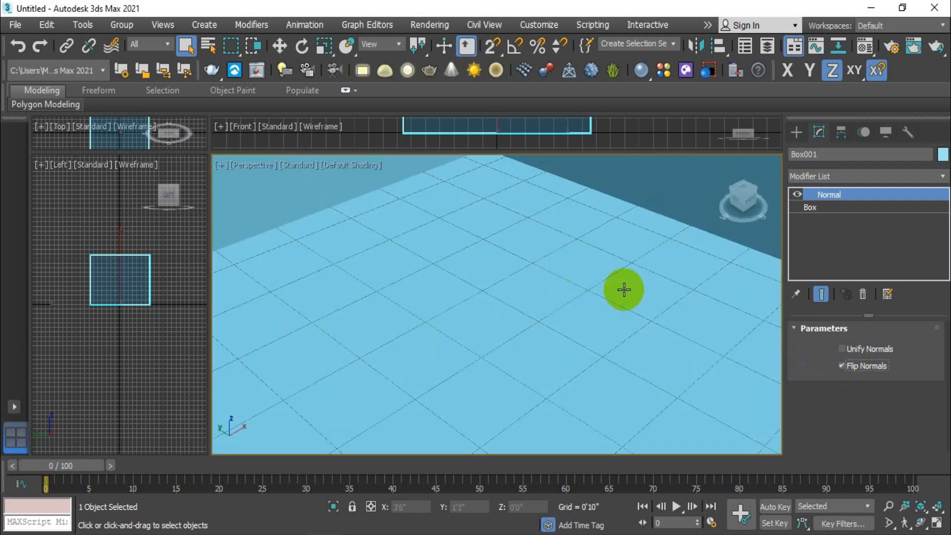
scroll(552, 312, down, 7)
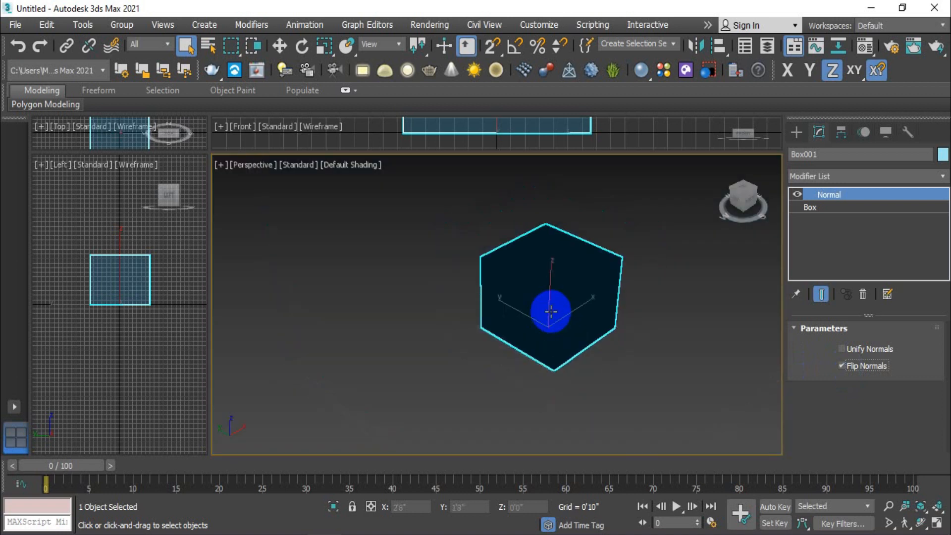
click(841, 366)
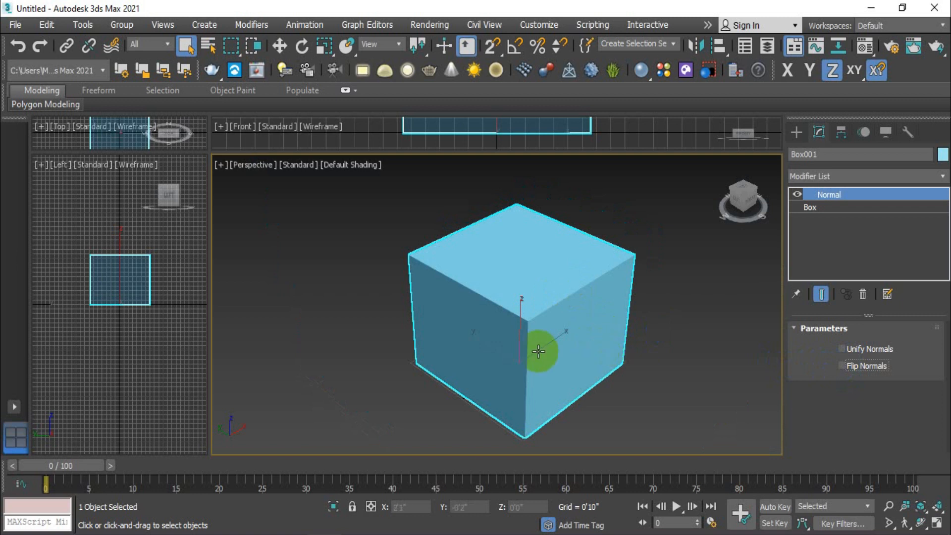
Step: Delete the box from the scene
alt+middle_drag(627, 347, 658, 369)
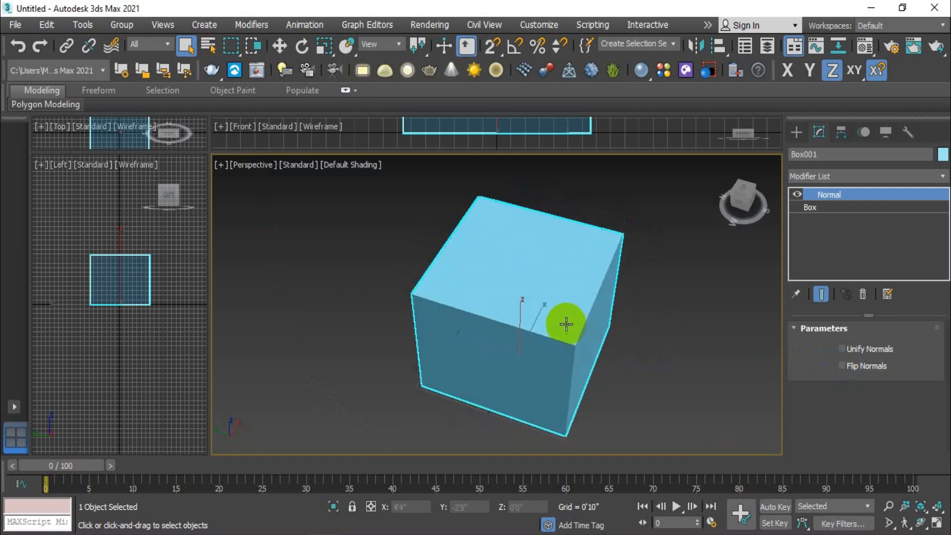
scroll(575, 341, up, 3)
alt+middle_drag(584, 351, 560, 336)
scroll(572, 352, down, 2)
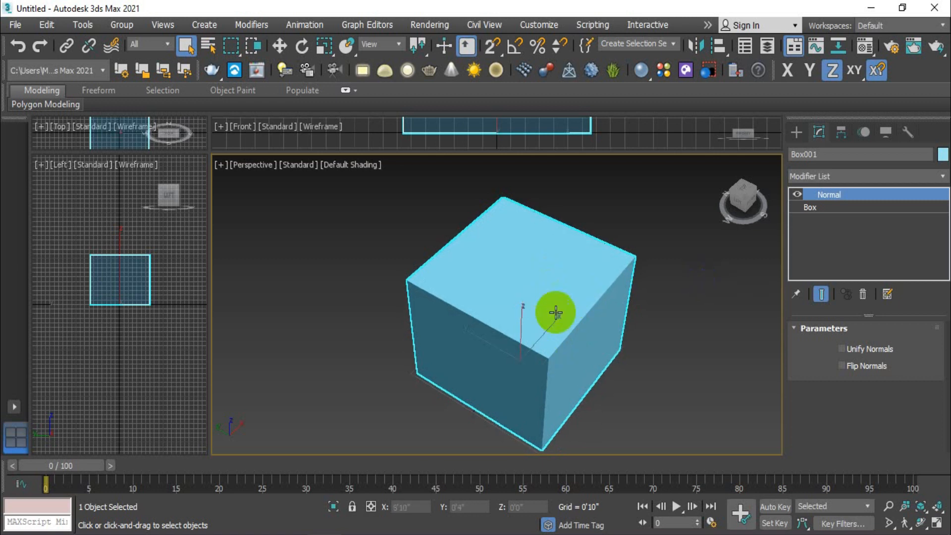
right_click(853, 194)
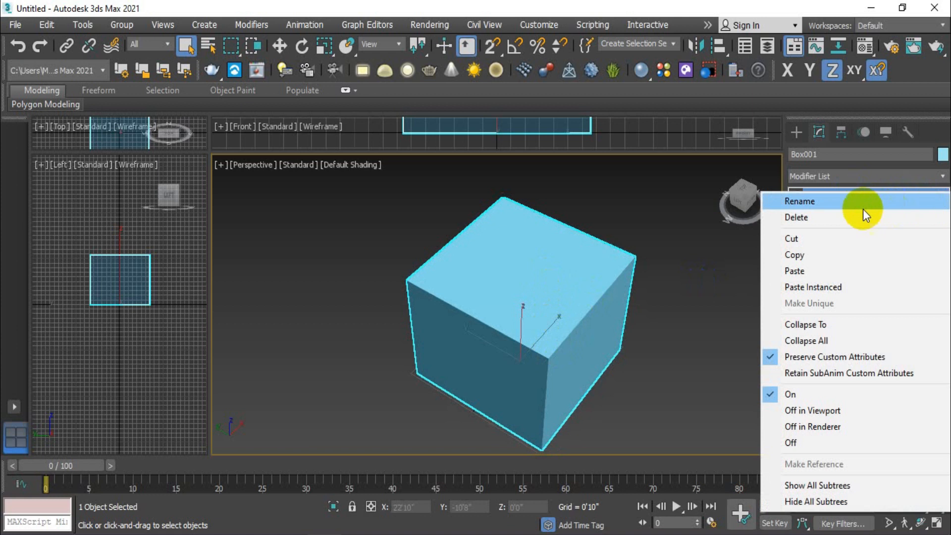
click(837, 208)
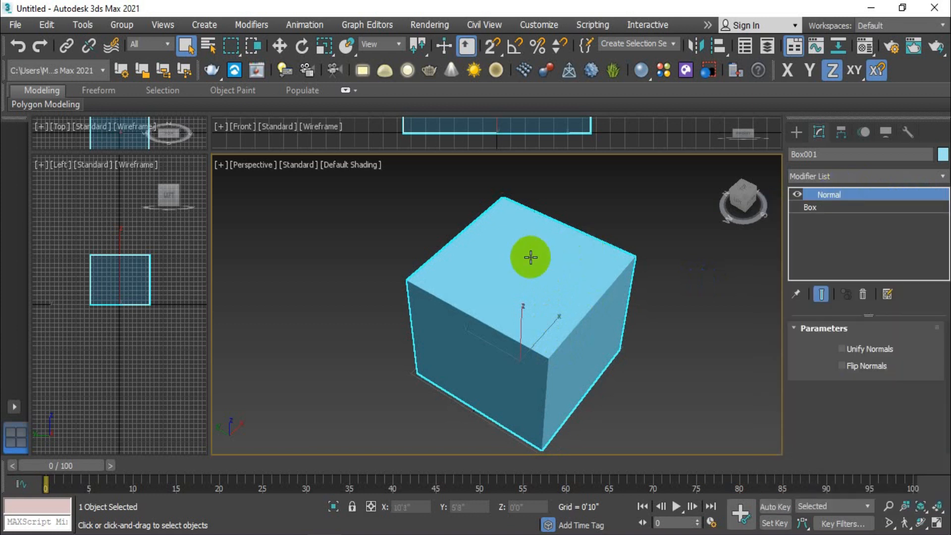
key(Delete)
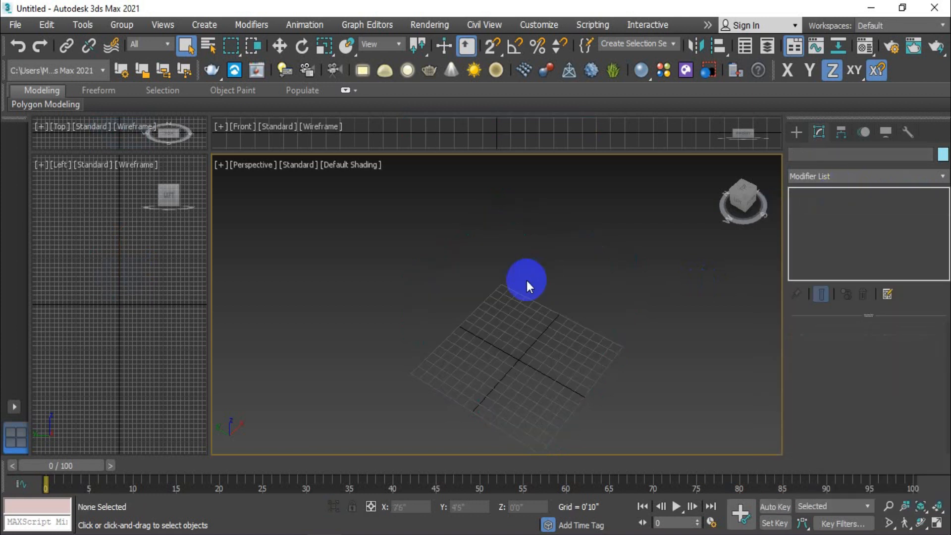
Step: Create a plane about 15'10" long and 14'6" wide over the grid centre and raise it to about Z 0'8"
middle_drag(536, 365, 505, 350)
scroll(500, 357, up, 2)
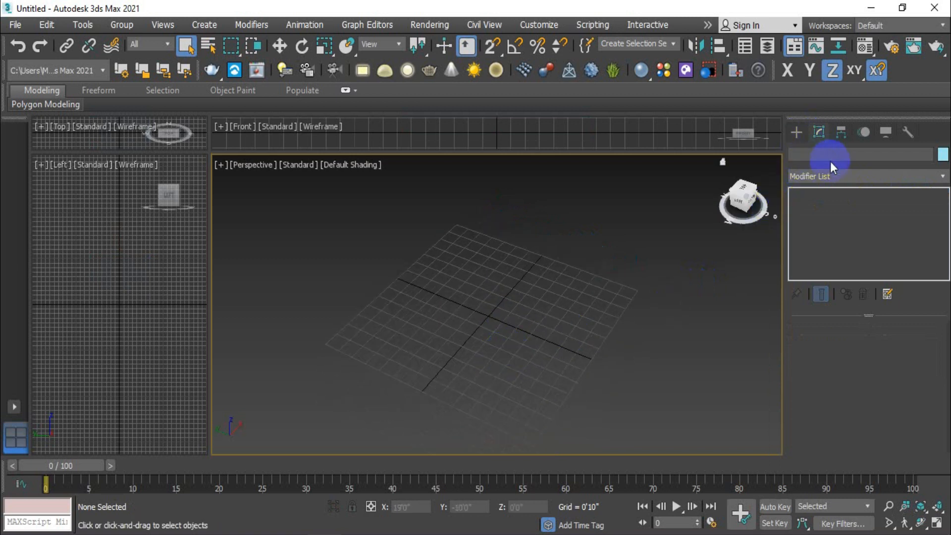
click(796, 131)
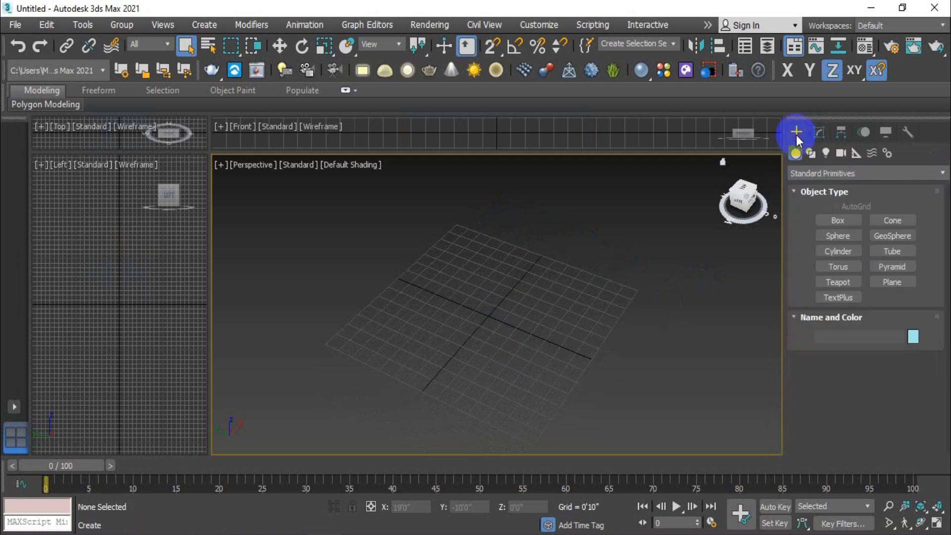
click(891, 282)
drag(493, 236, 582, 422)
click(280, 46)
drag(530, 287, 529, 278)
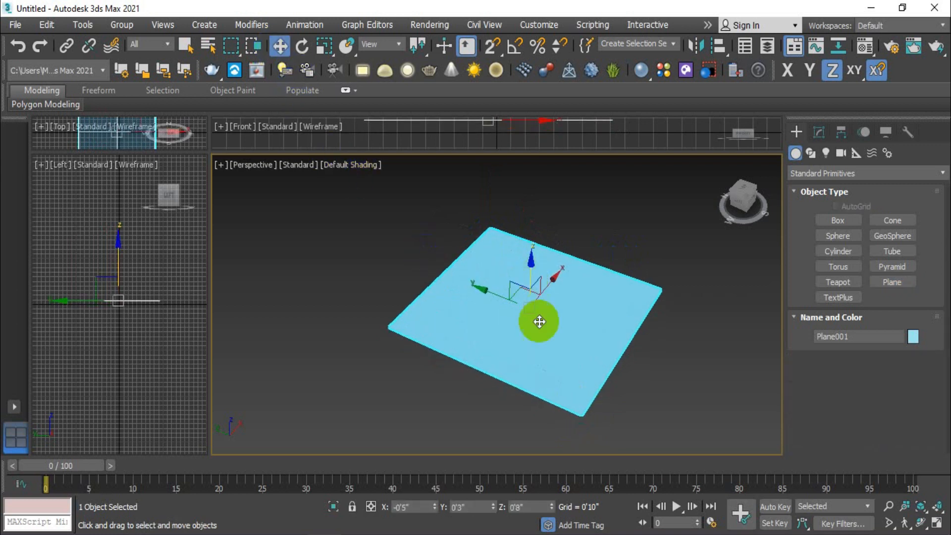
scroll(539, 321, up, 2)
click(186, 46)
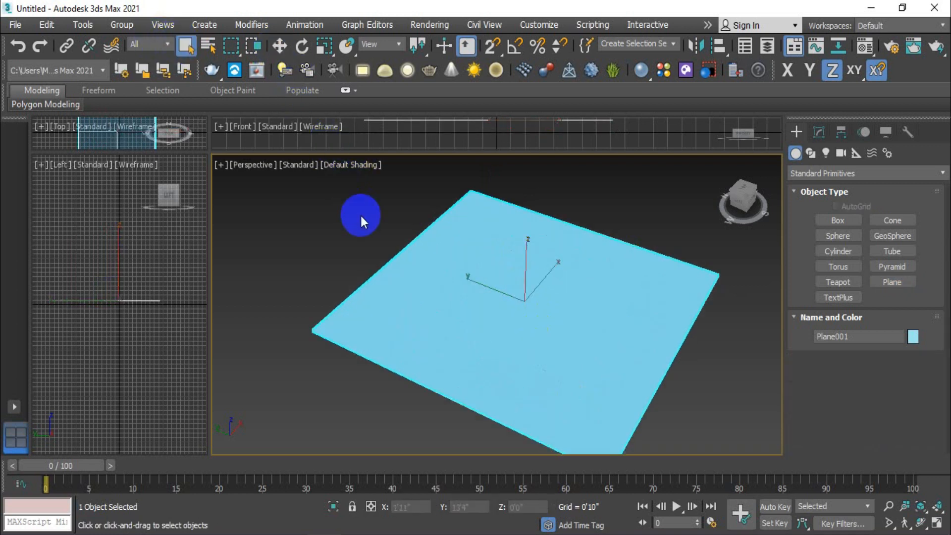
Step: Set the plane's length segments to 31 and width segments to 15, checking them with edged faces shown temporarily
key(F4)
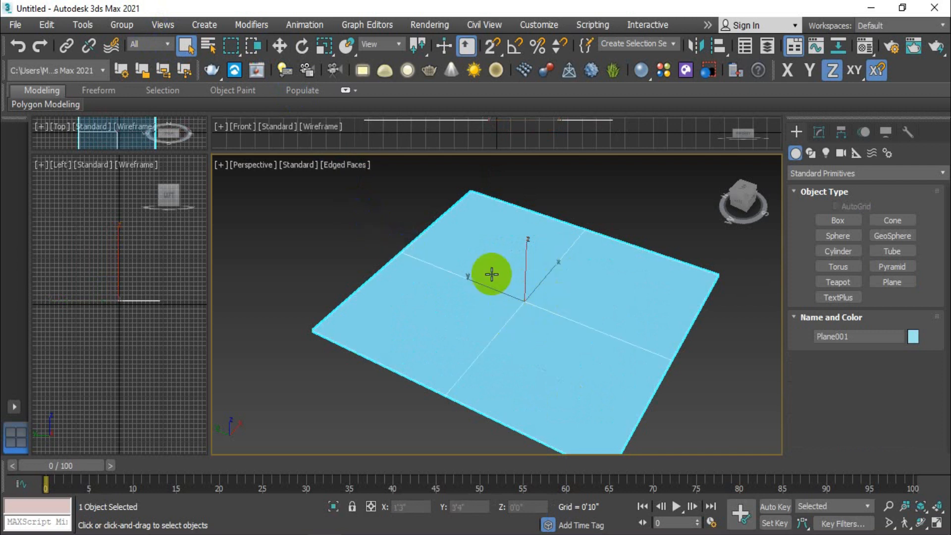
click(820, 133)
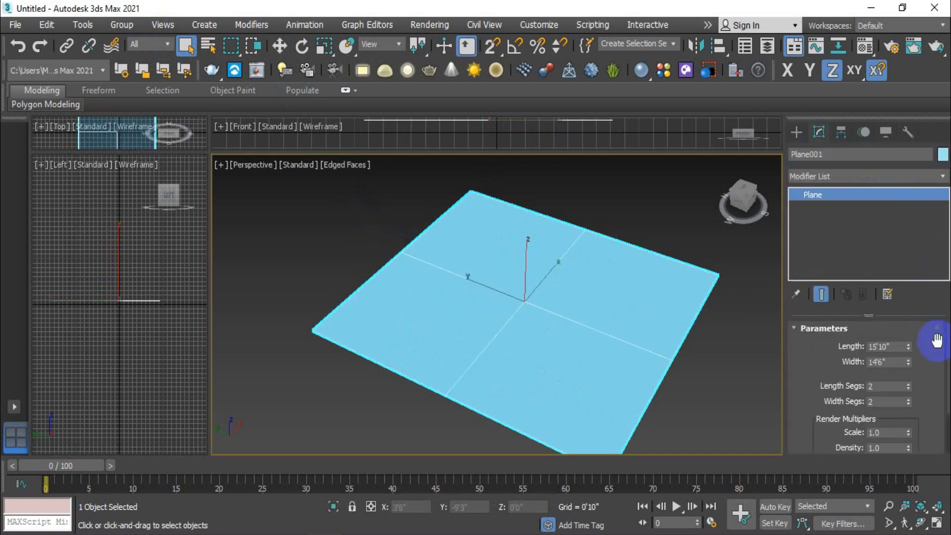
drag(911, 386, 908, 367)
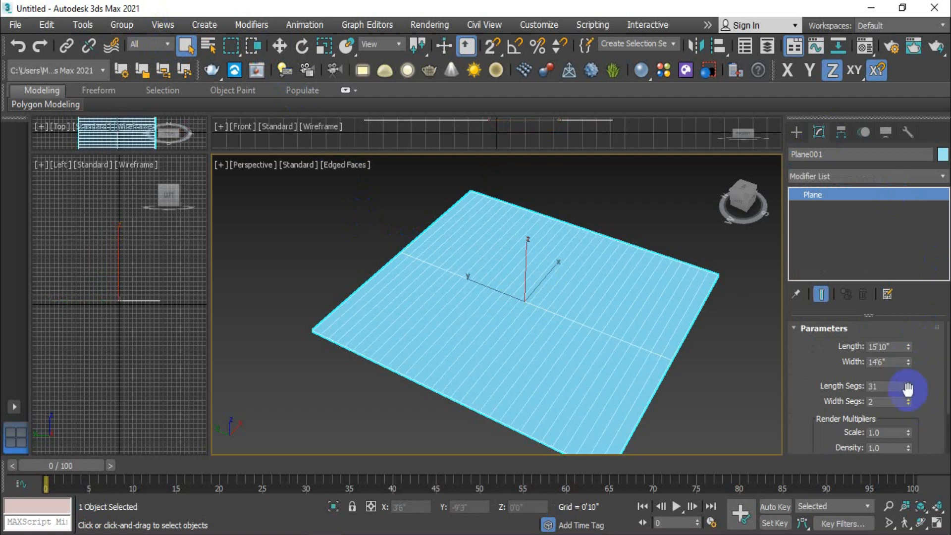
drag(907, 400, 908, 391)
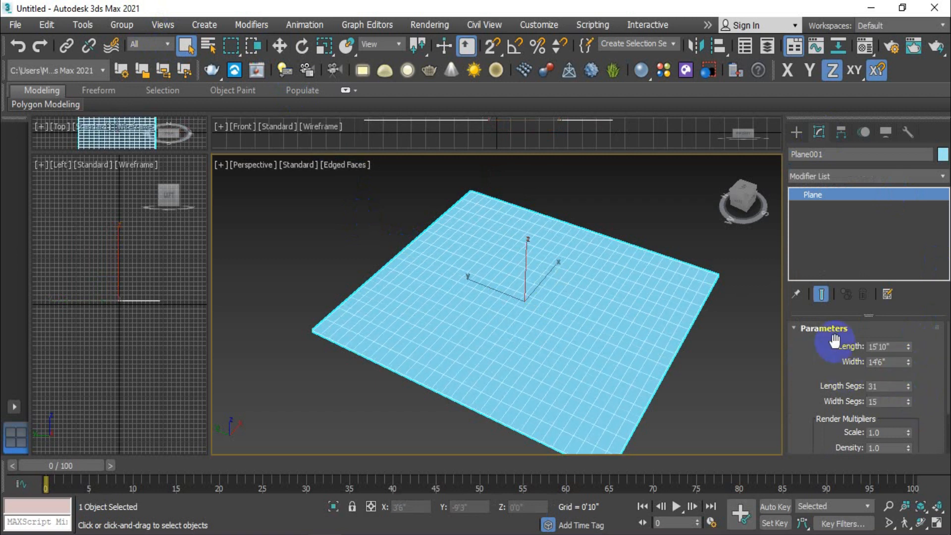
key(F4)
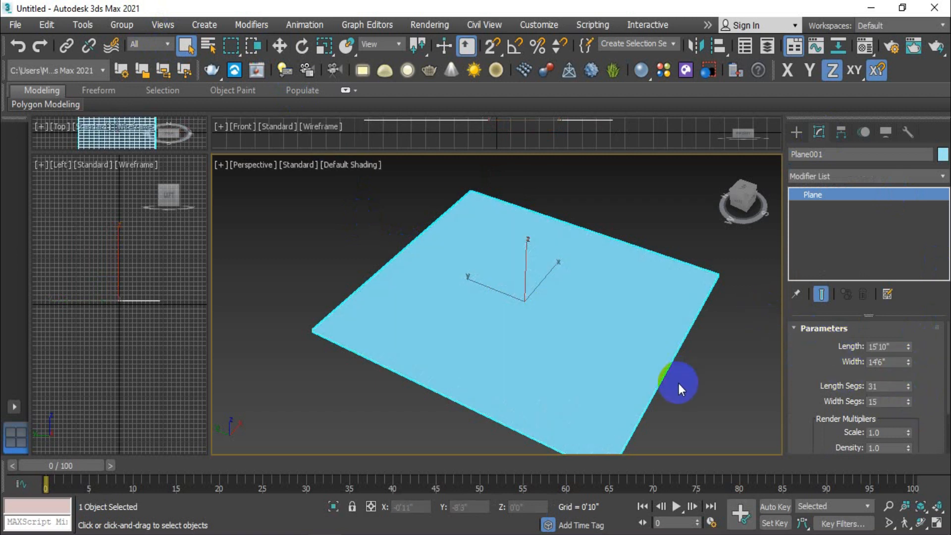
Step: Add an Edit Poly modifier to the plane and enter its Vertex sub-object level
middle_drag(678, 384, 670, 341)
middle_drag(557, 265, 563, 288)
click(847, 174)
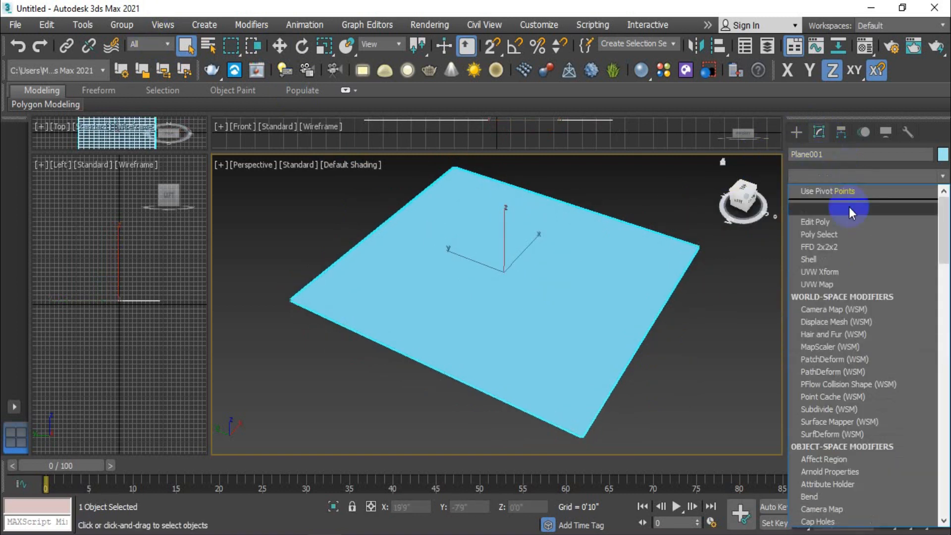
click(849, 222)
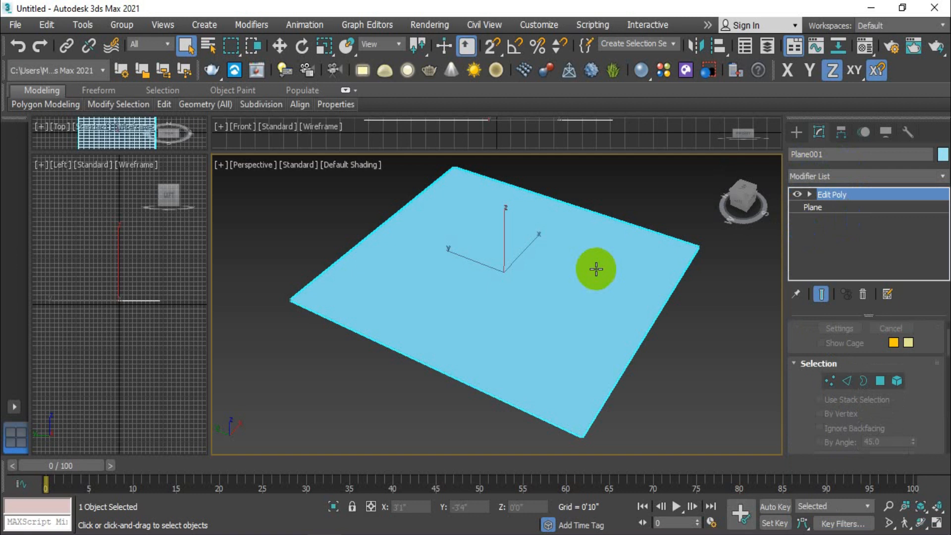
middle_drag(553, 292, 580, 333)
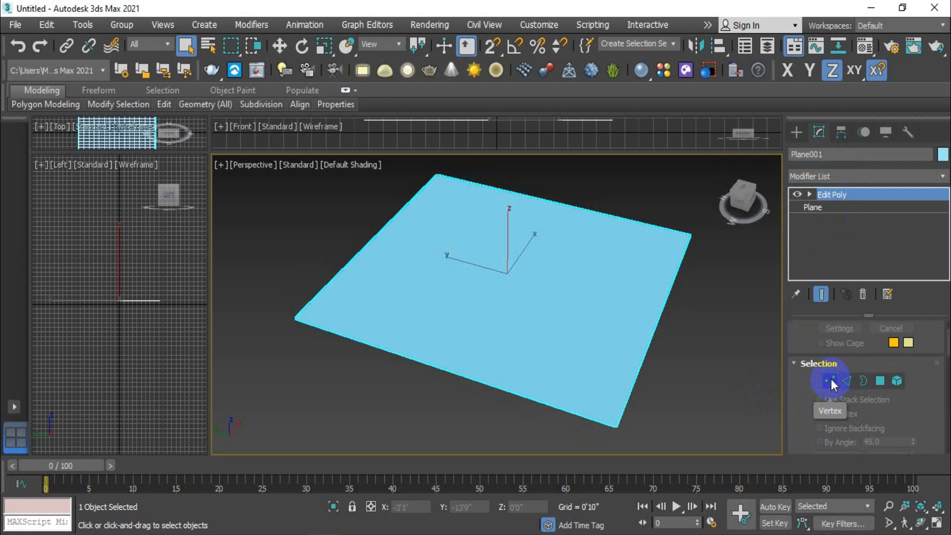
click(830, 380)
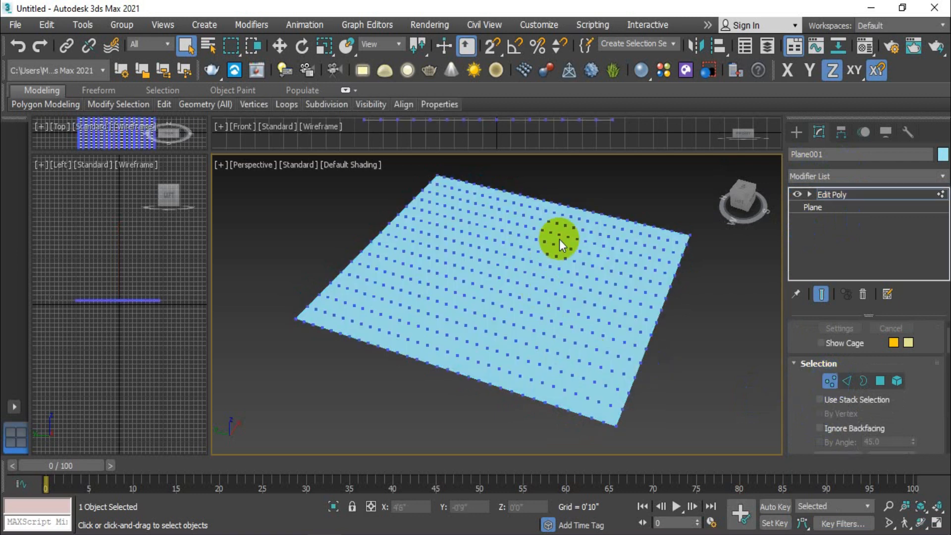
Step: With the Move tool, select a vertex near the plane's middle and another one closer to its edge
alt+middle_drag(561, 311, 586, 318)
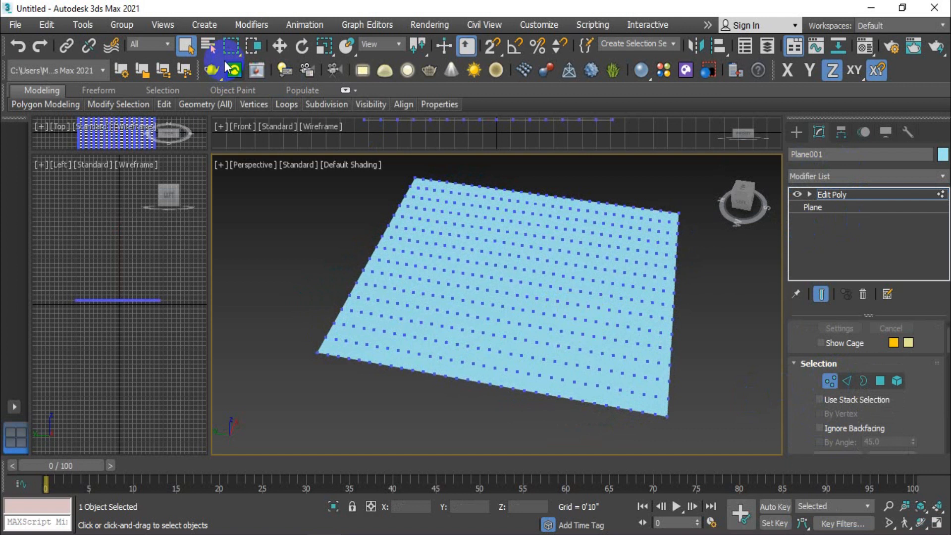
click(280, 46)
mouse_move(563, 265)
alt+middle_down()
mouse_move(562, 258)
mouse_move(566, 265)
alt+middle_up()
click(528, 278)
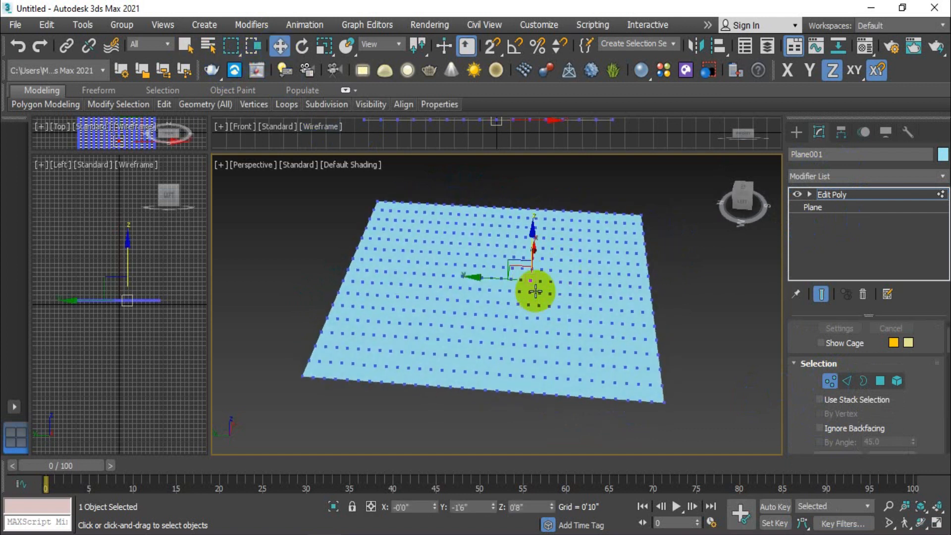
scroll(526, 285, up, 2)
drag(520, 273, 558, 277)
click(648, 278)
scroll(665, 323, down, 3)
middle_drag(664, 322, 633, 323)
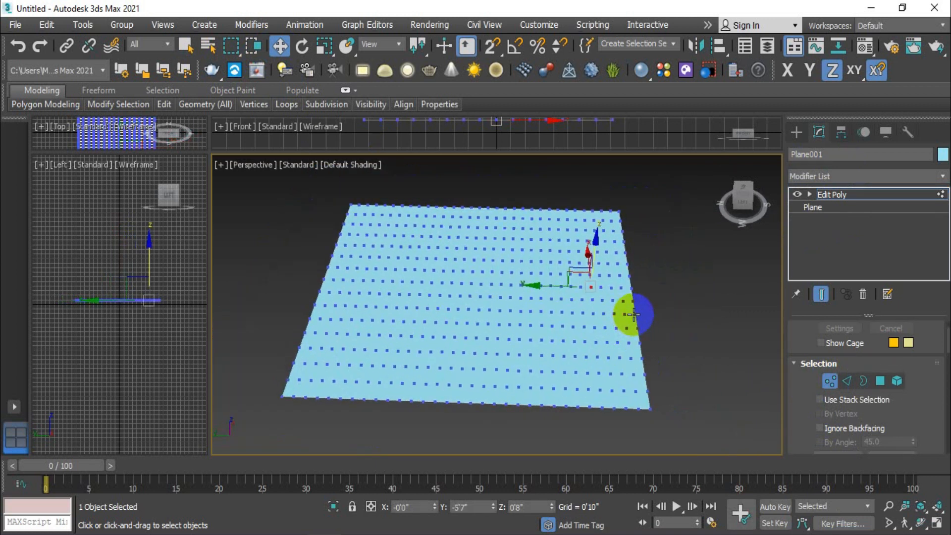
Step: Pull one vertex on the plane's side edge outward along the Y axis to form a spike, and clear the selection
scroll(630, 313, up, 3)
drag(590, 312, 680, 319)
click(663, 290)
scroll(671, 317, down, 3)
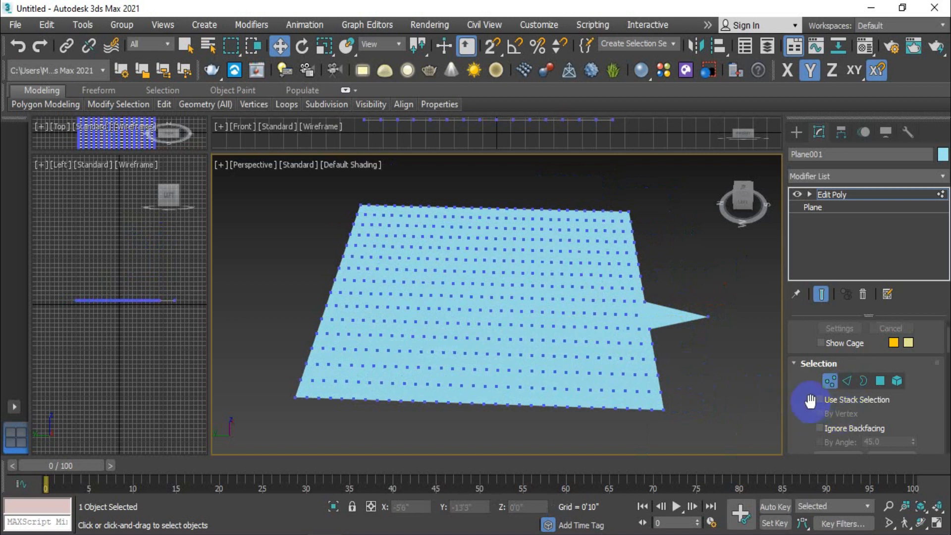
Step: Look through the Edit Poly vertex settings and collapse the Soft Selection section
drag(808, 400, 819, 367)
scroll(800, 409, down, 4)
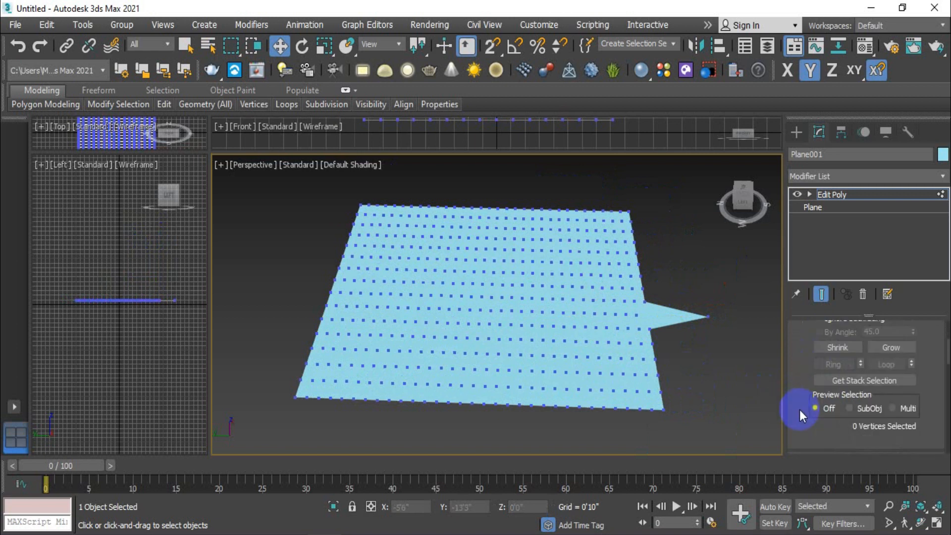
scroll(799, 409, down, 5)
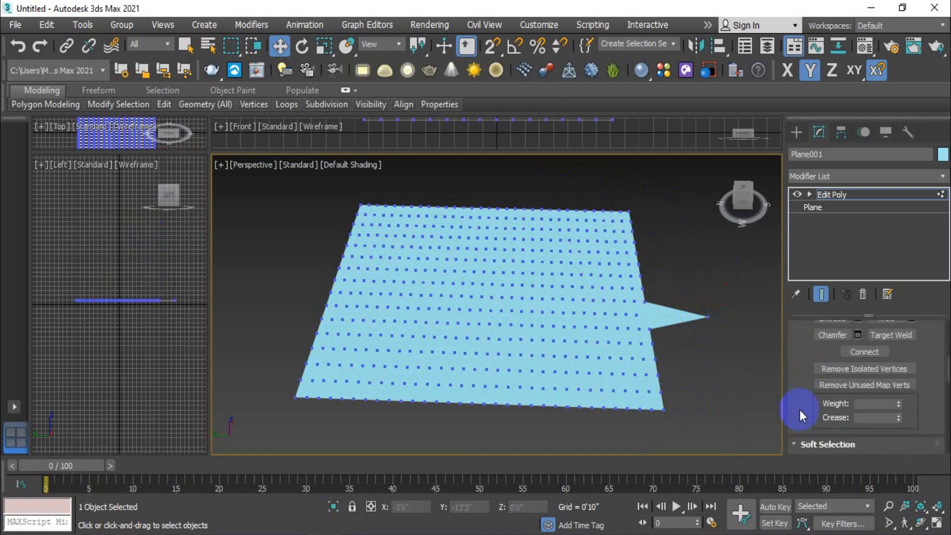
scroll(799, 400, down, 1)
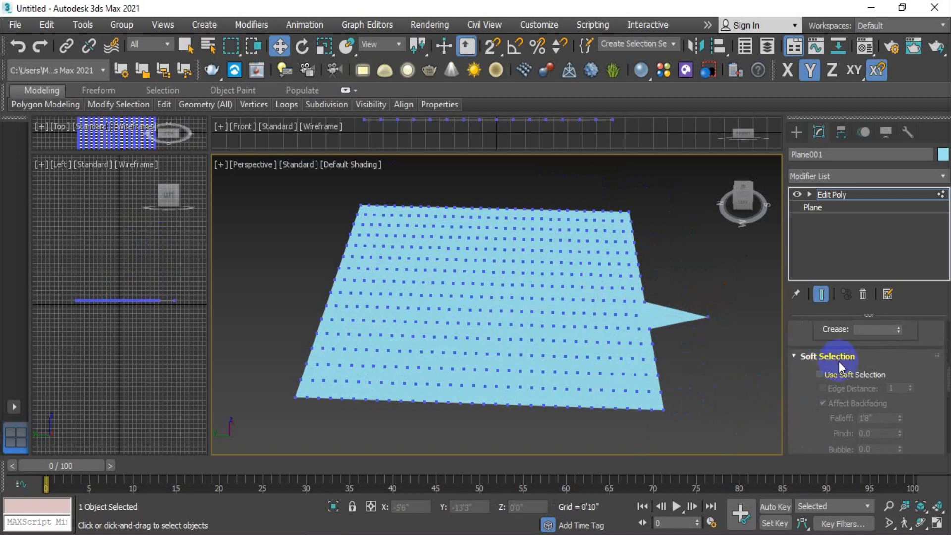
click(794, 356)
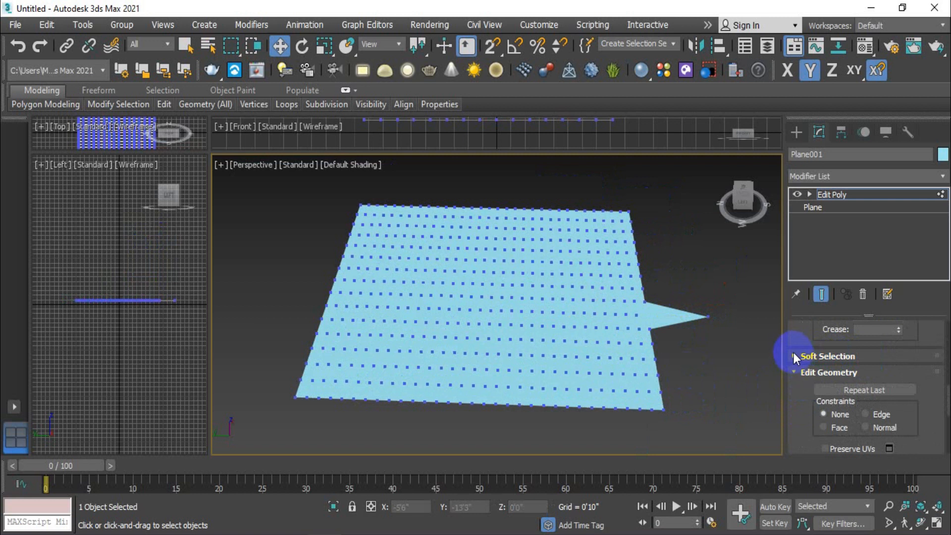
Step: Expand the Soft Selection settings, turn on Use Soft Selection, and select a vertex near the plane's middle
click(794, 356)
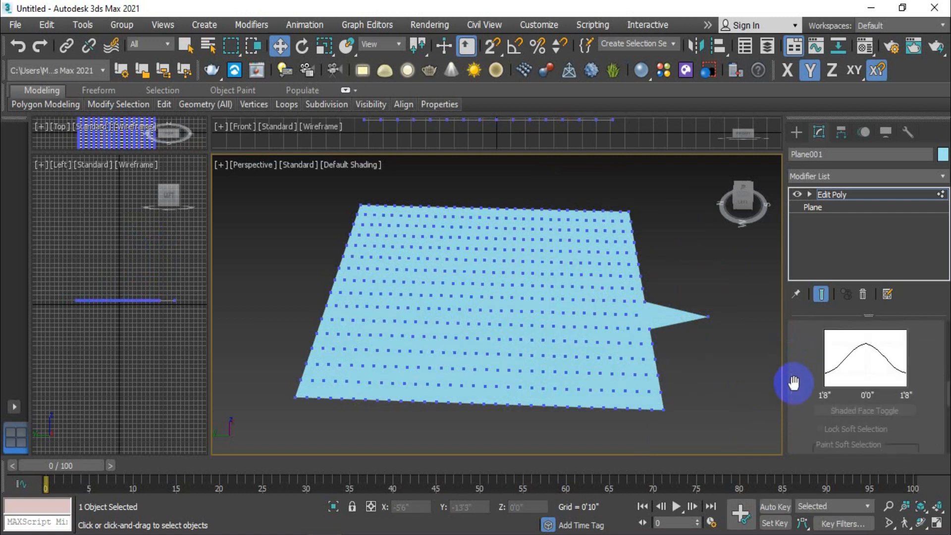
scroll(793, 382, up, 4)
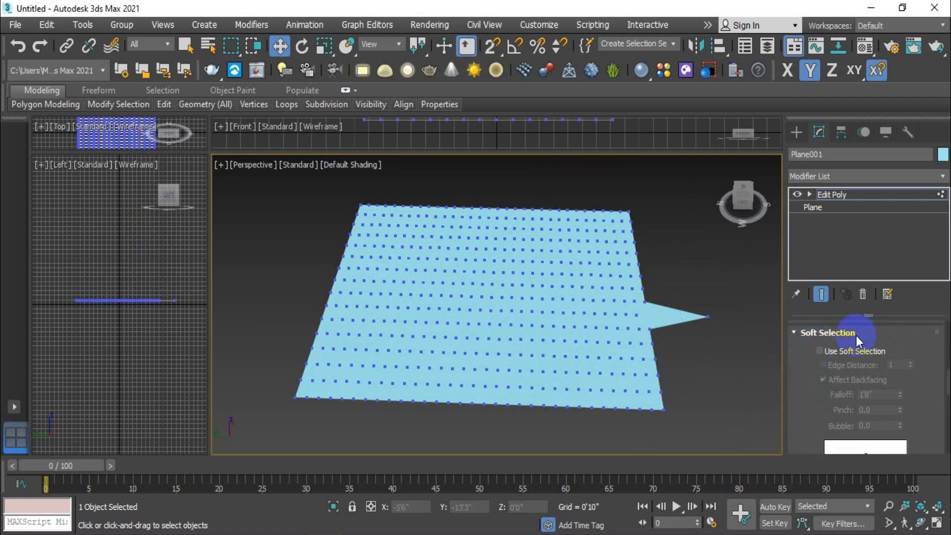
click(818, 350)
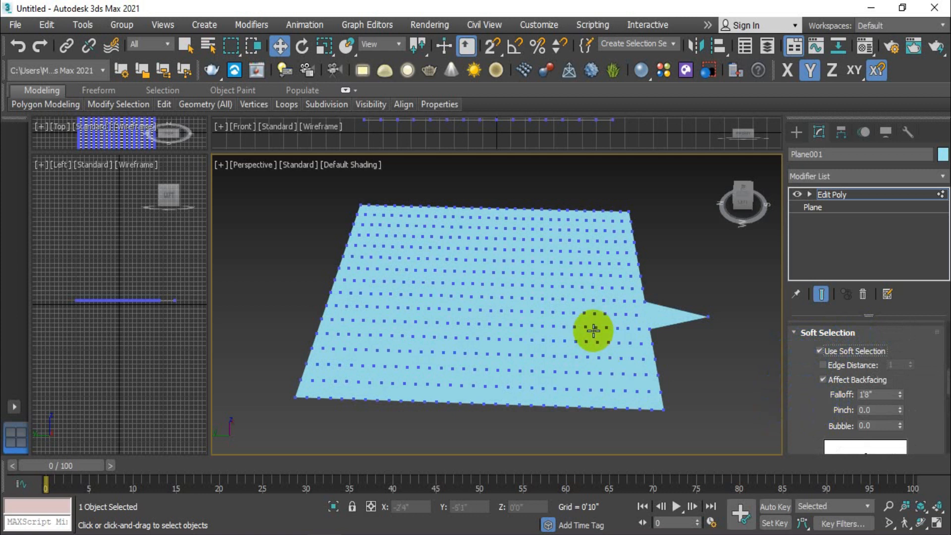
middle_drag(593, 346, 604, 349)
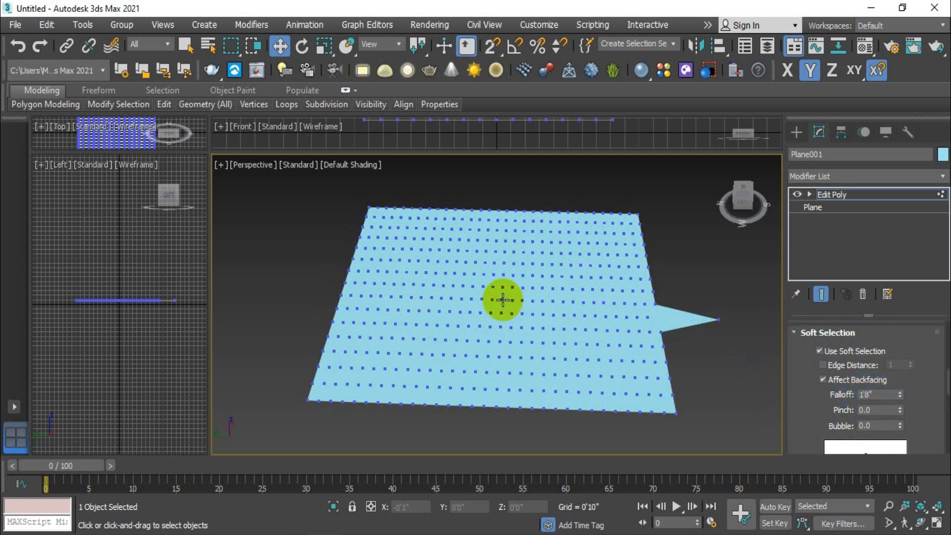
scroll(502, 299, up, 3)
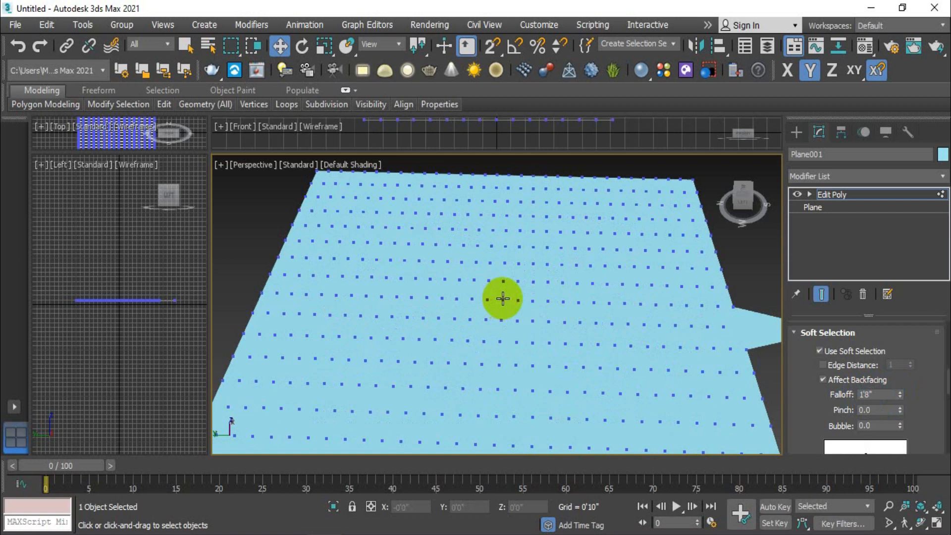
click(501, 299)
scroll(507, 310, down, 3)
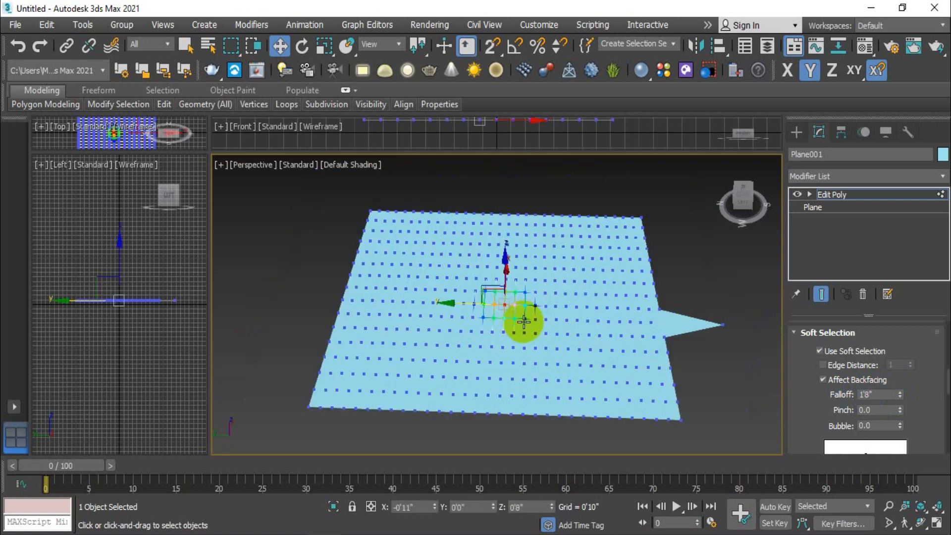
scroll(520, 319, up, 4)
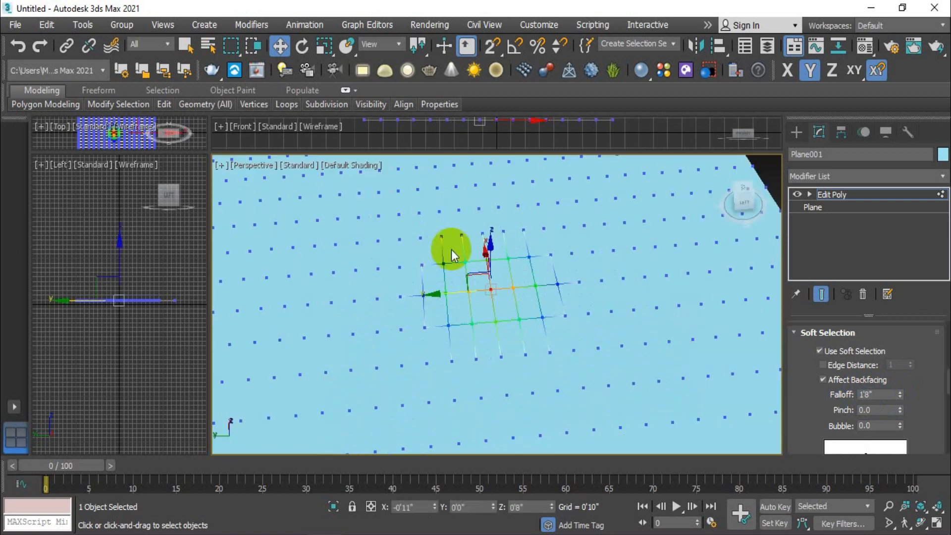
Step: With the Select tool, select another vertex between the plane's middle and the side spike
click(184, 46)
mouse_move(541, 312)
alt+middle_down()
mouse_move(552, 282)
mouse_move(567, 310)
mouse_move(535, 325)
alt+middle_up()
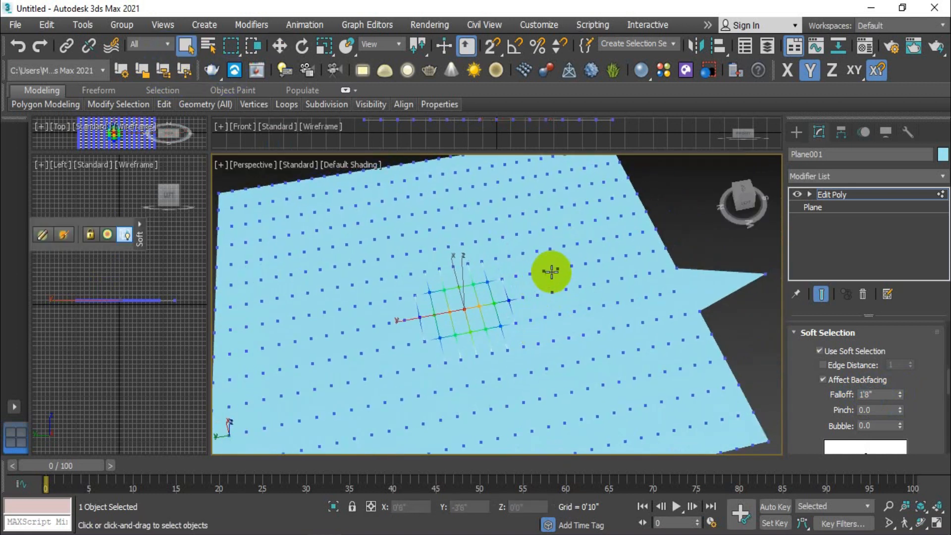
click(557, 269)
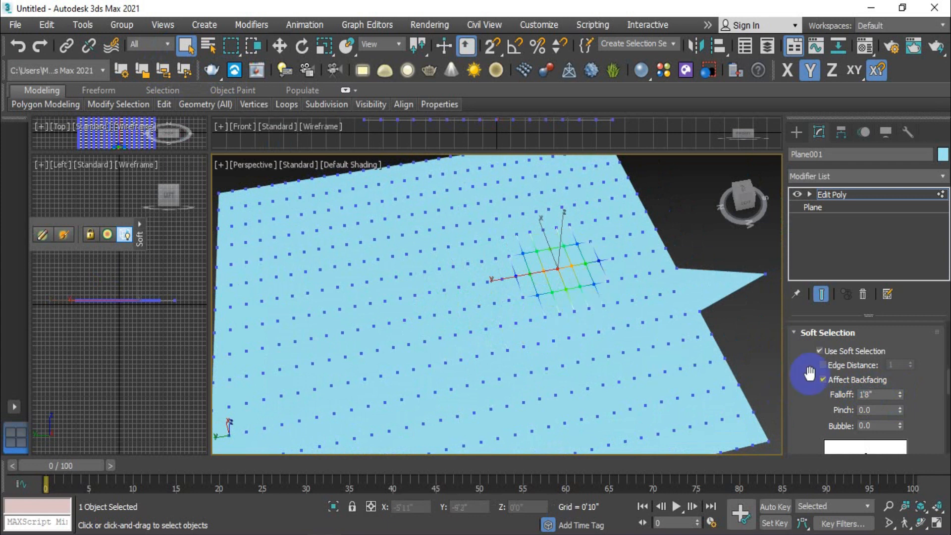
Step: Turn soft selection off, select a different vertex near the middle, and turn soft selection back on
click(820, 352)
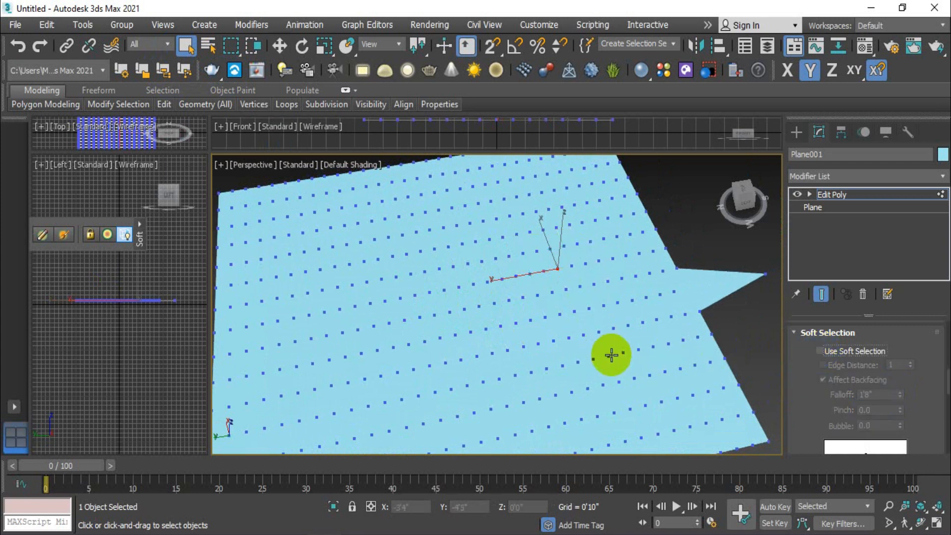
click(609, 355)
click(450, 312)
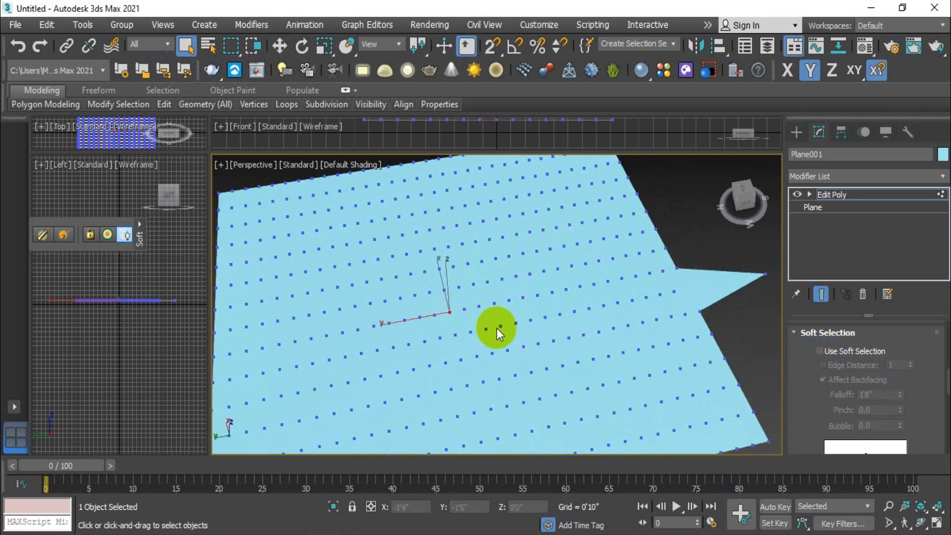
click(820, 351)
click(866, 394)
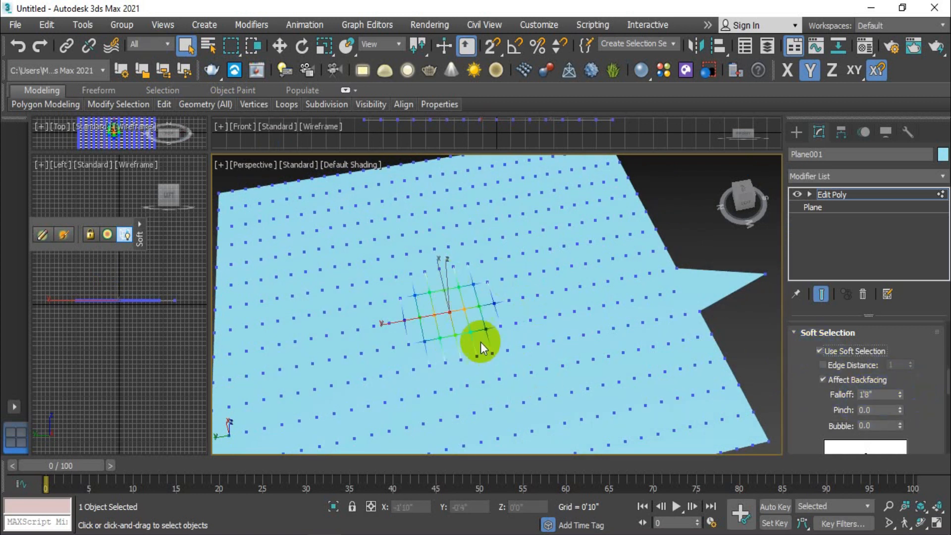
Step: Pull a soft-selected vertex near the spiked side edge outward along Y to about -9'10", and clear the selection
mouse_move(555, 349)
alt+middle_down()
mouse_move(546, 336)
mouse_move(549, 349)
alt+middle_up()
middle_drag(551, 284, 506, 349)
click(610, 295)
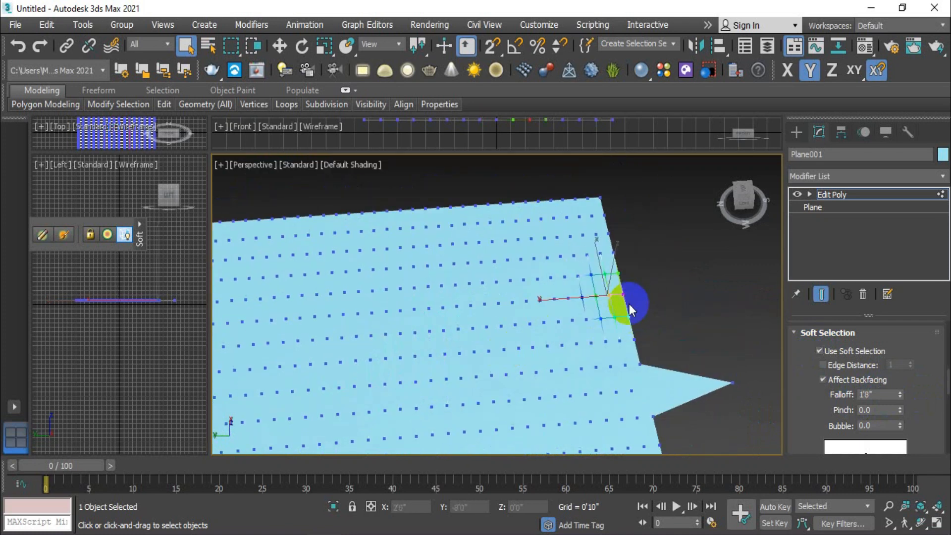
click(280, 46)
drag(574, 297, 644, 275)
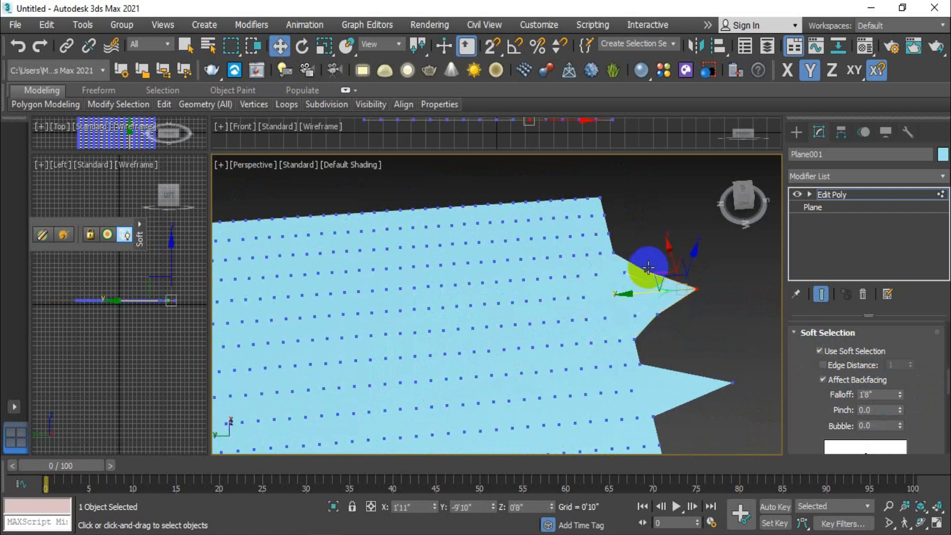
middle_drag(675, 329, 694, 309)
click(664, 323)
scroll(673, 327, down, 2)
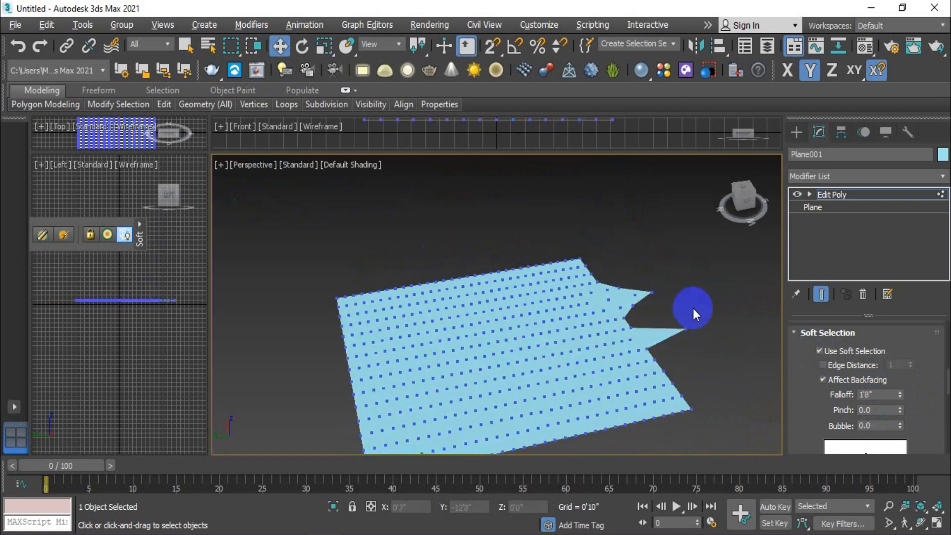
Step: Select a vertex in the plane's interior with soft selection and increase the falloff to 3'7"
click(410, 371)
scroll(410, 367, up, 3)
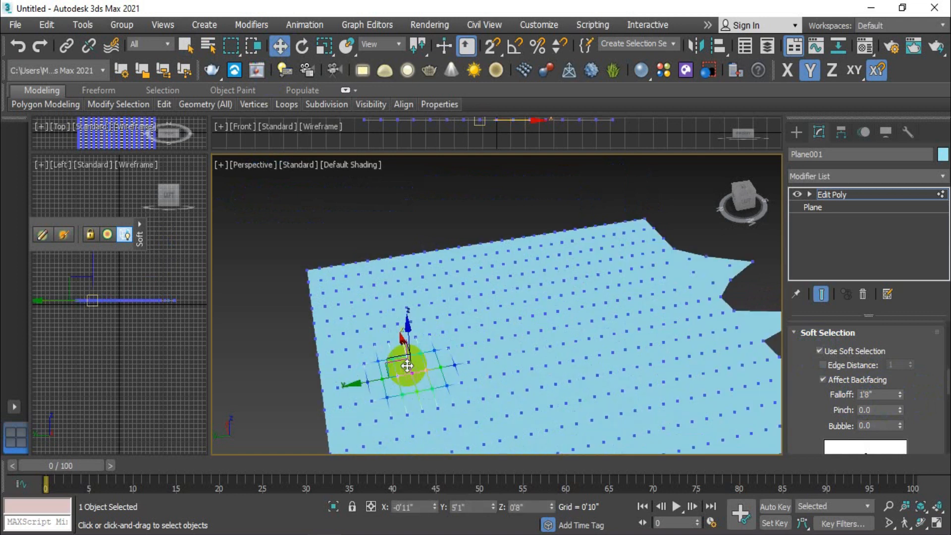
middle_drag(435, 351, 410, 333)
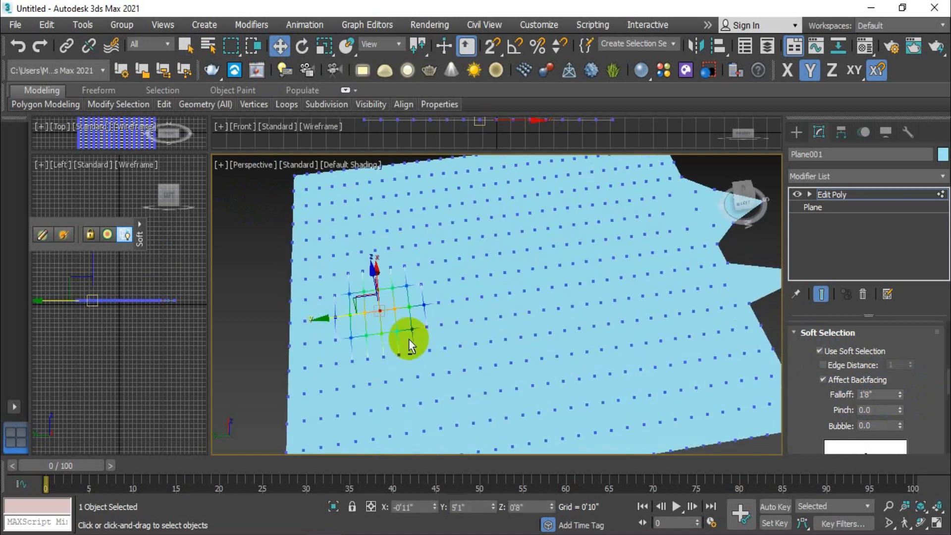
click(511, 295)
drag(902, 394, 896, 314)
alt+middle_drag(585, 322, 597, 353)
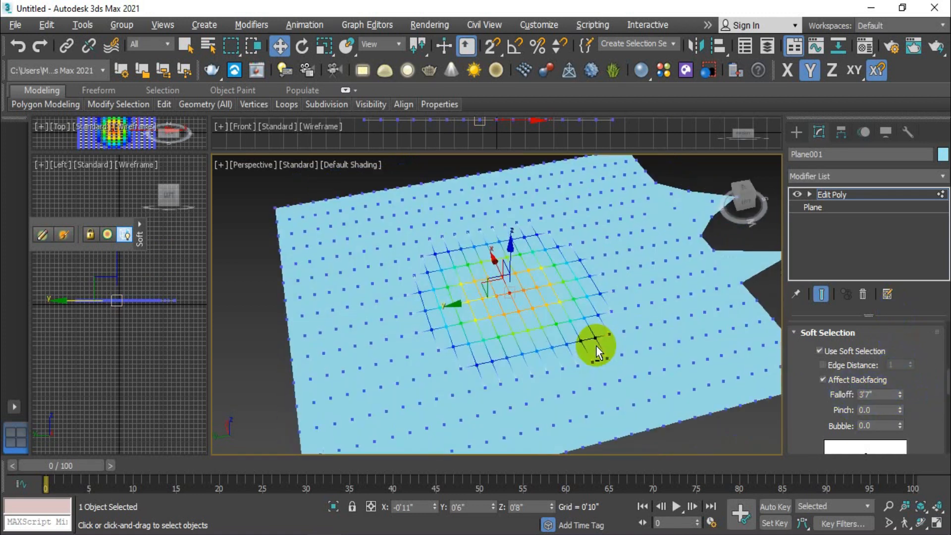
Step: Try moving the soft-selected area along the Z axis, and undo the move
mouse_move(510, 255)
mouse_down()
mouse_move(505, 147)
mouse_move(520, 266)
mouse_up()
alt+middle_drag(520, 266, 543, 287)
key(ctrl+z)
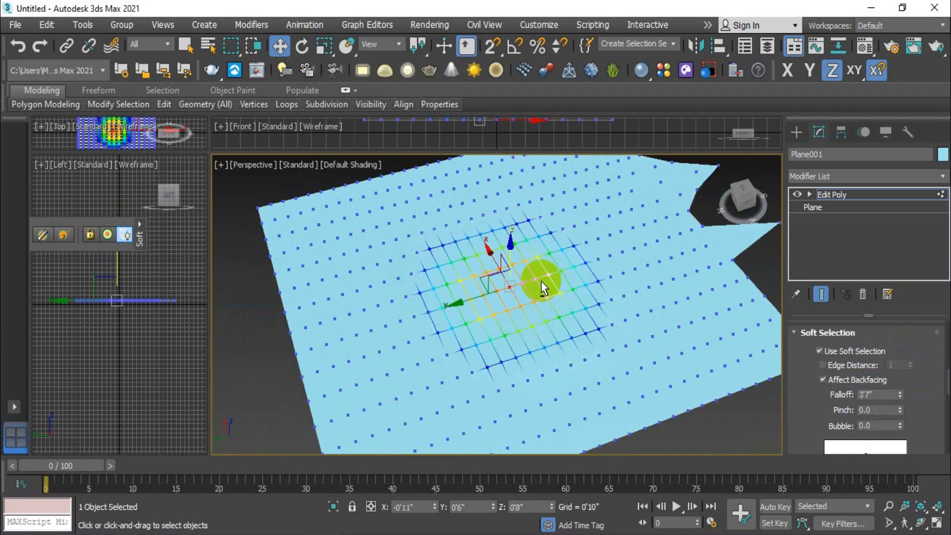
Step: Turn off soft selection and raise the single selected vertex along Z to about 6'3" as a sharp spike
click(819, 350)
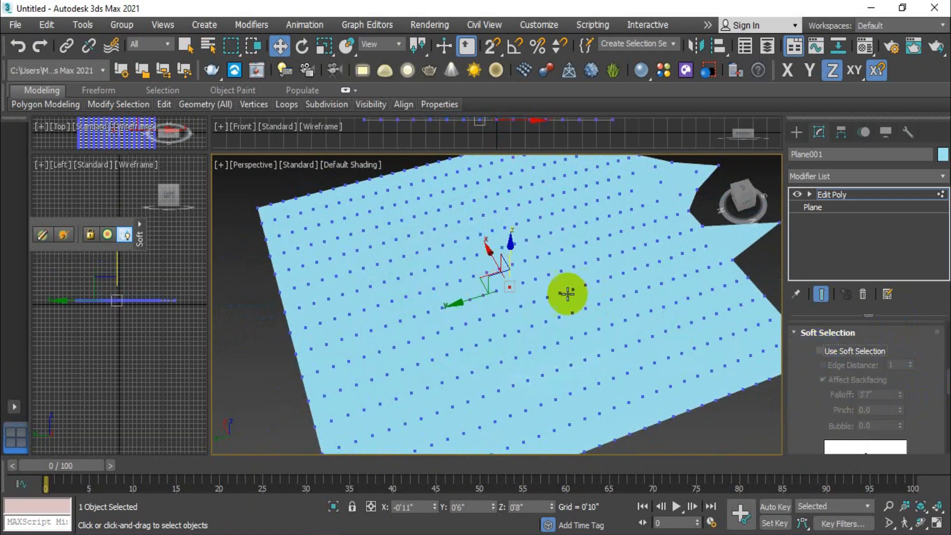
drag(509, 262, 504, 124)
alt+middle_drag(549, 260, 520, 297)
scroll(517, 285, up, 3)
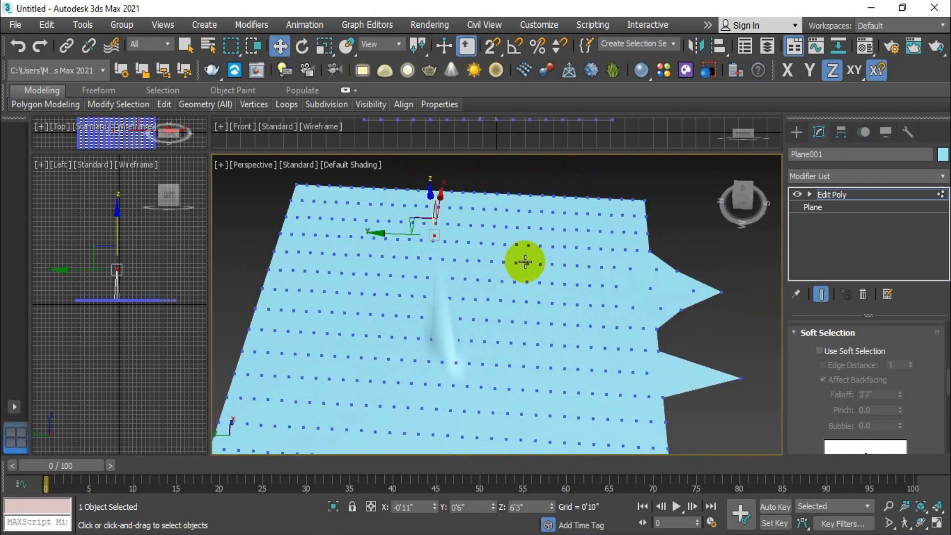
Step: Select another interior vertex, enable soft selection with a 2'0" falloff, raise it along Z into a smooth cone, and clear the selection
click(527, 264)
click(820, 351)
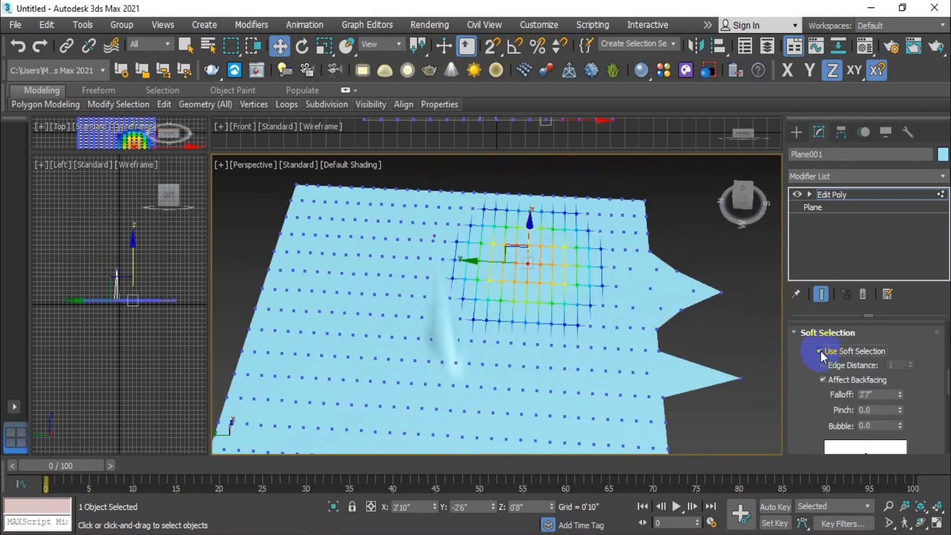
drag(900, 399, 918, 425)
alt+middle_drag(566, 346, 545, 297)
drag(525, 218, 529, 108)
click(596, 186)
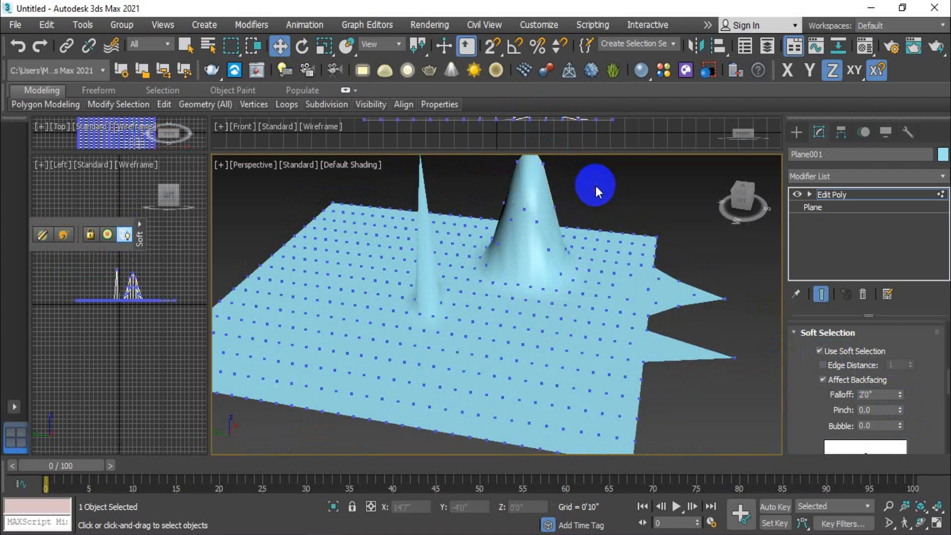
Step: Select a vertex on the flat area beside the sharp spike, raise it along Z into a second smooth cone, and clear the selection
scroll(666, 251, down, 3)
alt+middle_drag(670, 256, 530, 259)
mouse_move(584, 340)
alt+middle_down()
mouse_move(599, 333)
mouse_move(605, 365)
mouse_move(582, 367)
mouse_move(572, 336)
mouse_move(596, 308)
mouse_move(601, 333)
alt+middle_up()
click(575, 336)
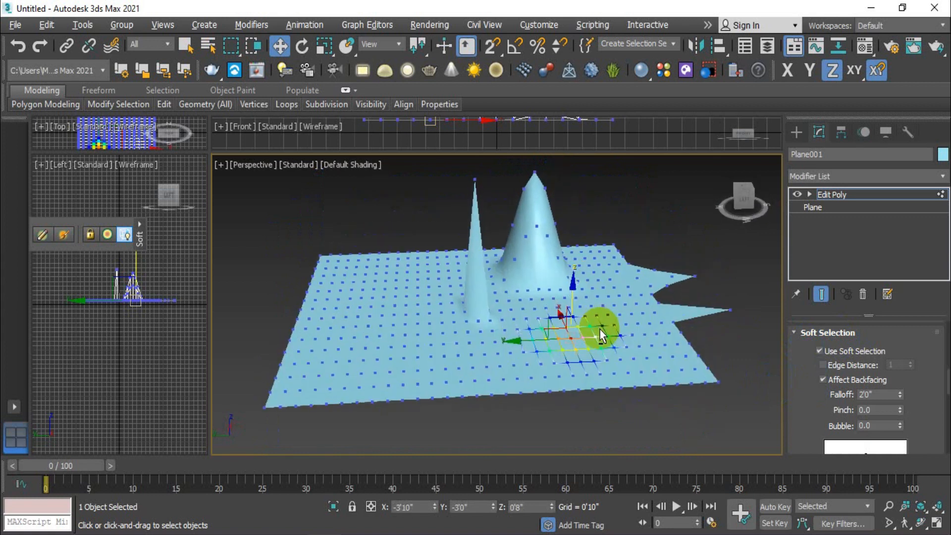
alt+middle_drag(503, 276, 476, 276)
scroll(492, 215, up, 4)
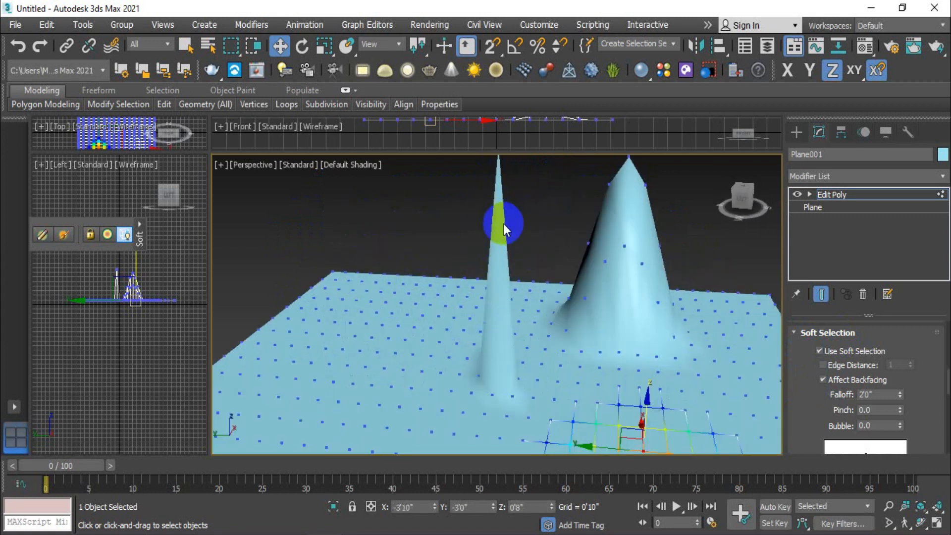
scroll(504, 224, down, 4)
drag(564, 284, 564, 188)
mouse_move(601, 302)
alt+middle_down()
mouse_move(647, 312)
mouse_move(703, 361)
mouse_move(676, 361)
mouse_move(590, 307)
mouse_move(610, 317)
alt+middle_up()
click(676, 360)
Step: Turn off soft selection and raise one vertex on the plane's empty side along Z to about 6'2" as a sharp spike
click(819, 350)
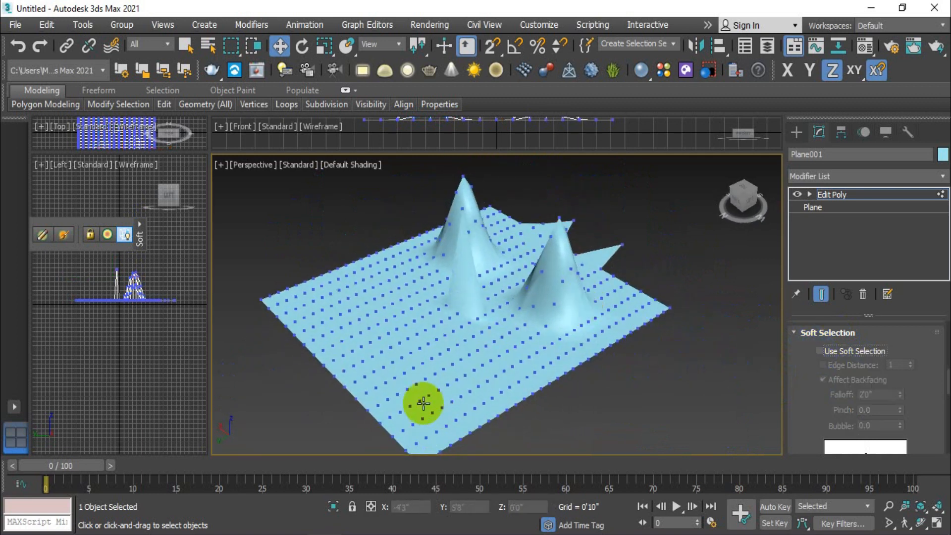
click(416, 382)
drag(416, 350, 417, 240)
alt+middle_drag(416, 240, 440, 350)
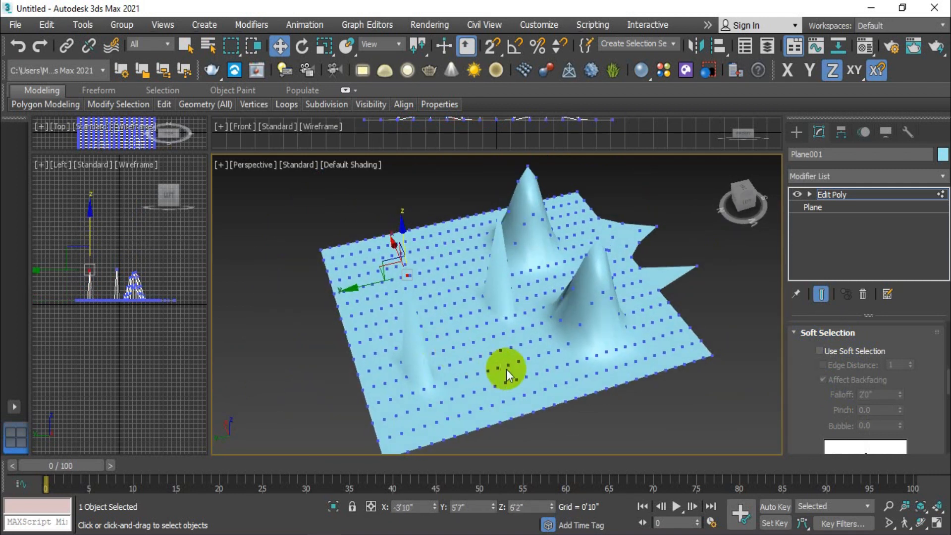
middle_drag(506, 370, 492, 368)
middle_drag(684, 405, 601, 347)
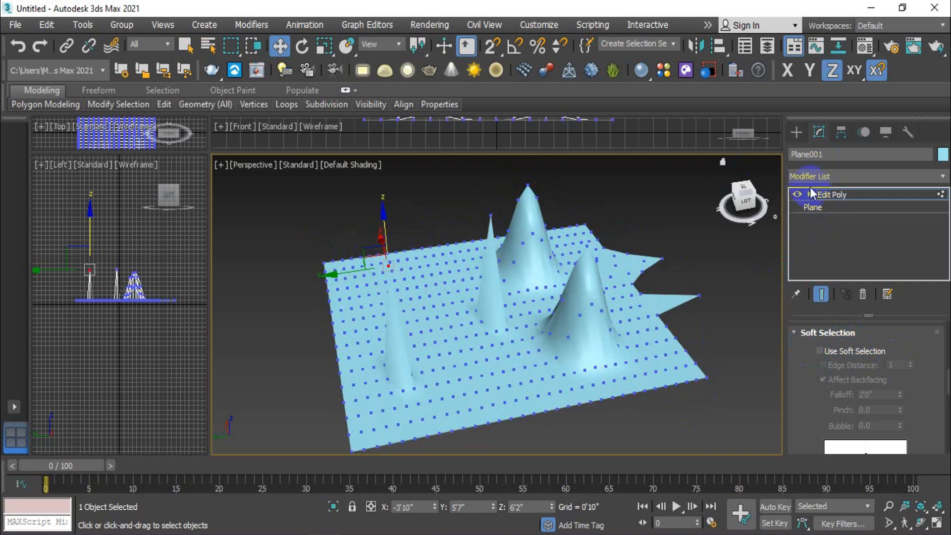
Step: Delete the Edit Poly modifier from the plane and turn on the Edged Faces display
click(838, 193)
right_click(866, 194)
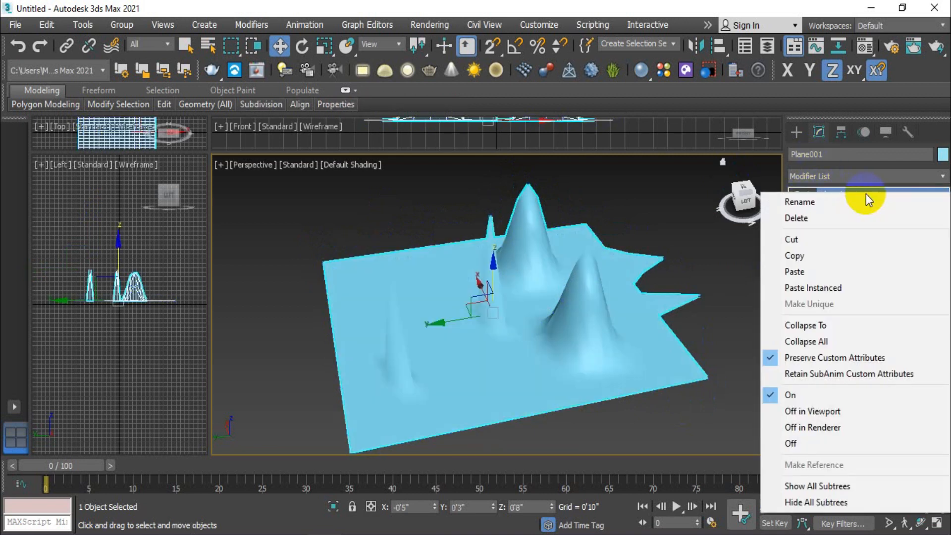
click(825, 218)
mouse_move(606, 340)
middle_down()
mouse_move(593, 323)
mouse_move(537, 336)
middle_up()
key(F4)
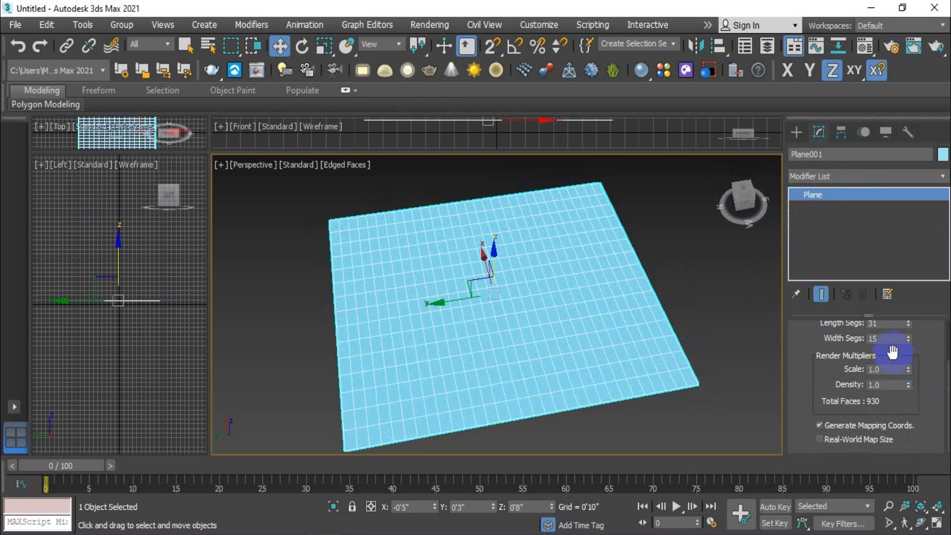
Step: Reduce the plane's length segments to 22
scroll(934, 354, up, 1)
click(910, 349)
click(910, 348)
click(910, 348)
click(910, 348)
click(910, 348)
click(910, 349)
click(909, 348)
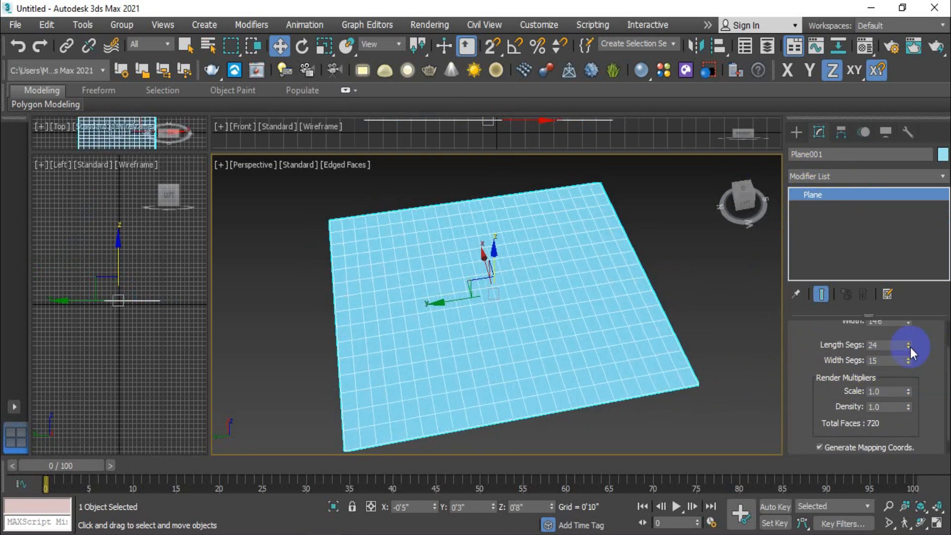
click(910, 348)
click(910, 348)
middle_drag(669, 382, 633, 369)
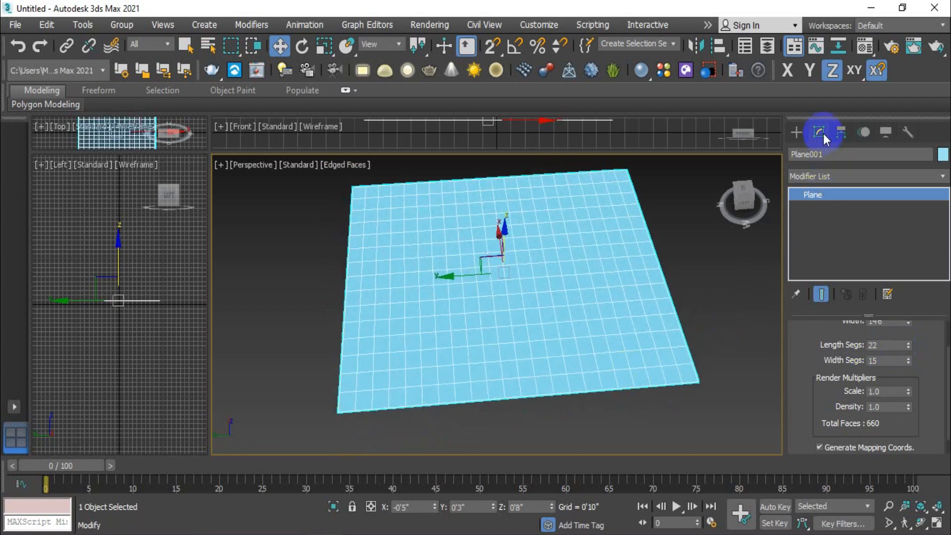
Step: Add an Edit Poly modifier to the plane, enter its Border sub-object level, and select the plane's outer border
click(834, 177)
click(842, 224)
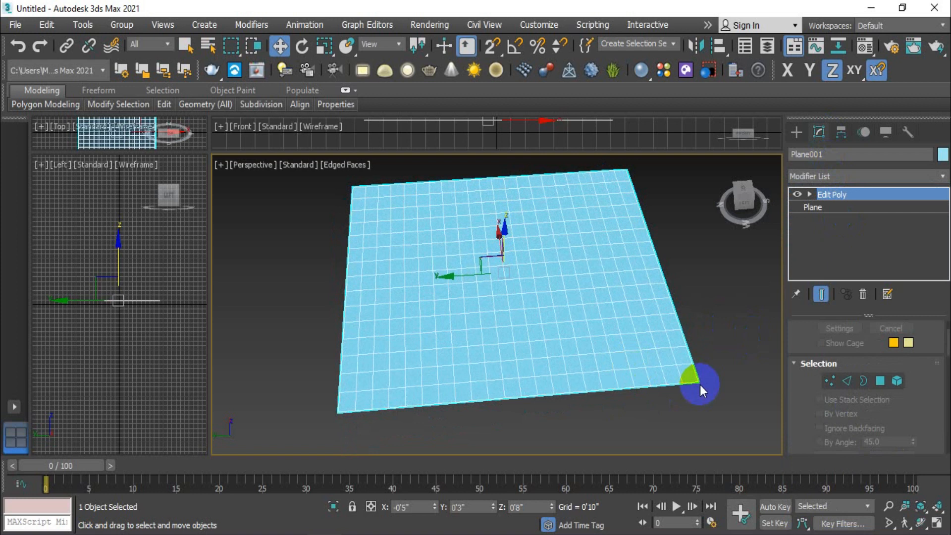
click(864, 381)
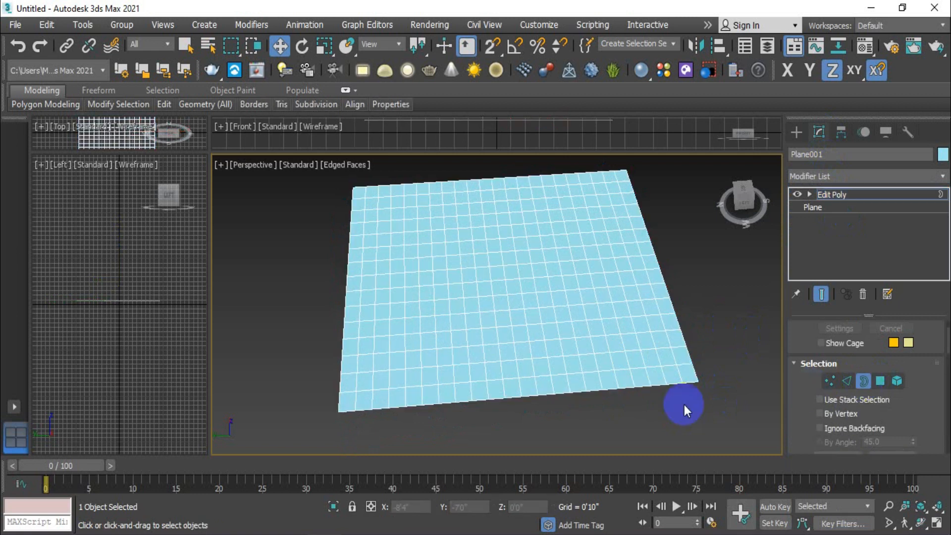
click(691, 384)
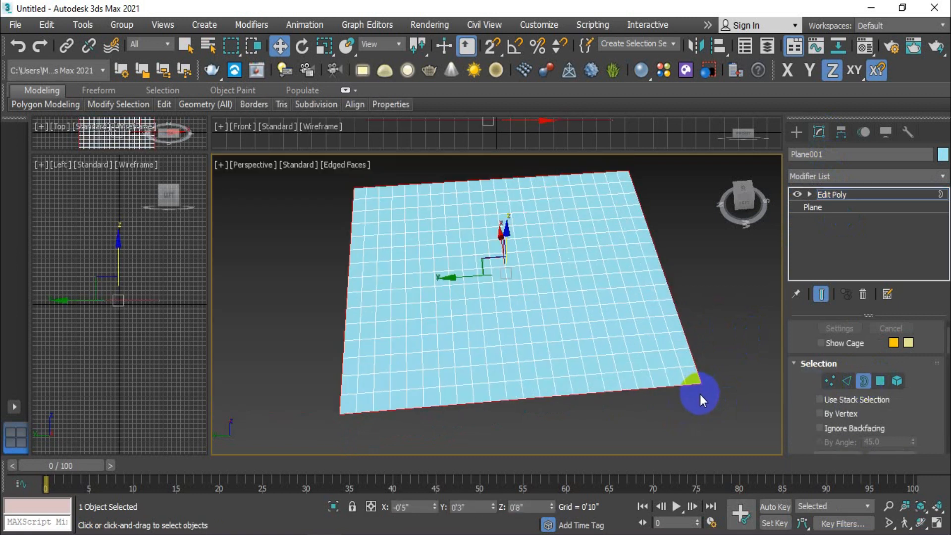
Step: Extend the plane's selected outer border upward along Z into new flared walls around the plane
middle_drag(554, 297, 562, 334)
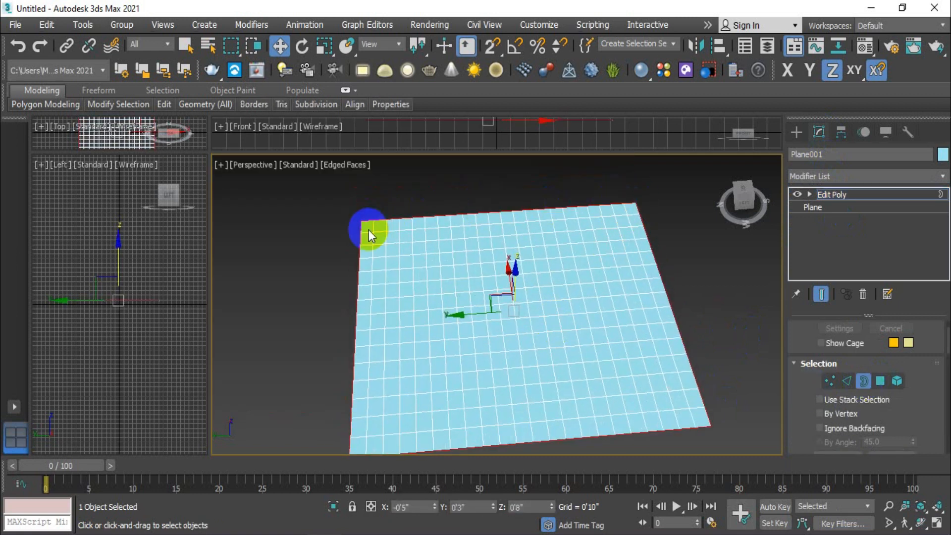
middle_drag(373, 373, 369, 353)
scroll(369, 346, down, 3)
alt+middle_drag(439, 366, 446, 326)
middle_drag(462, 310, 473, 340)
shift+drag(475, 295, 478, 273)
alt+middle_drag(578, 278, 691, 346)
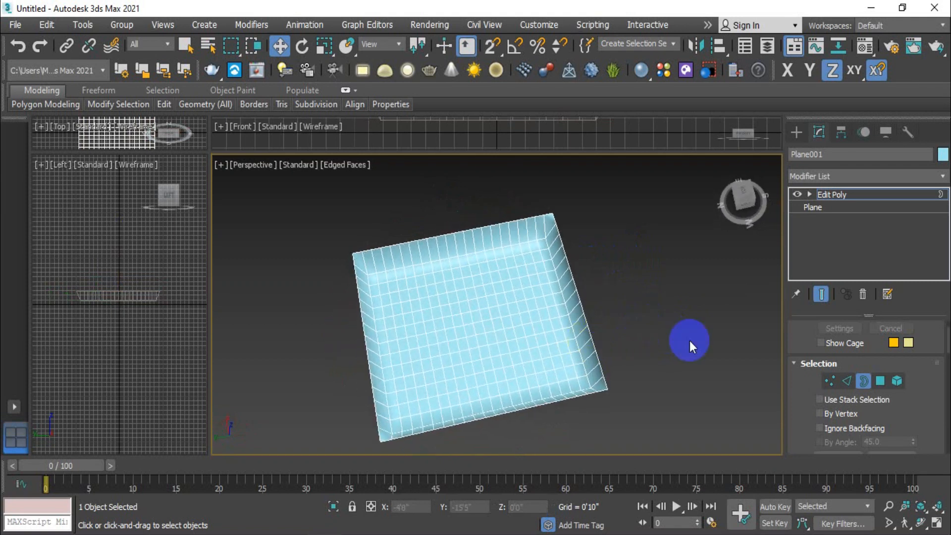
Step: Check the base plane's segment settings below Edit Poly, return to the border editing, and undo the border extension
click(824, 212)
click(542, 314)
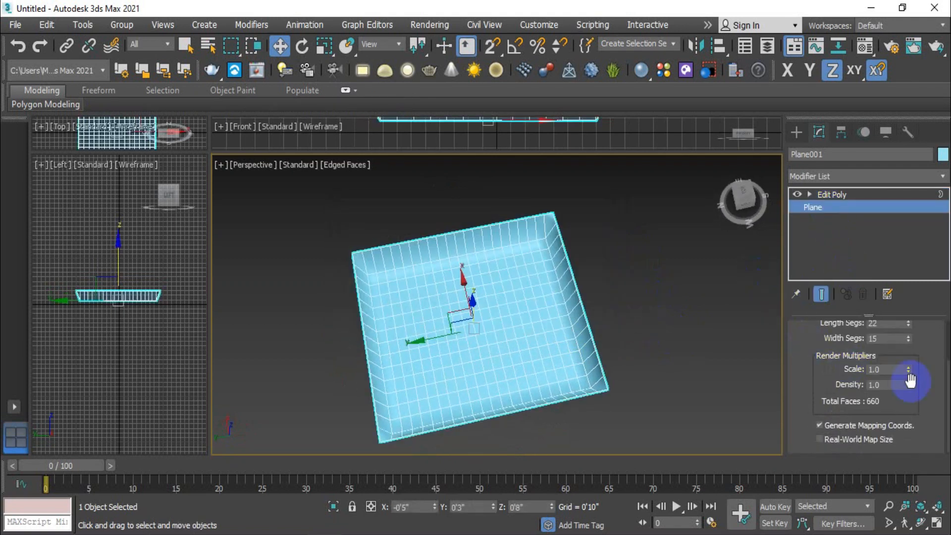
scroll(916, 344, up, 2)
mouse_move(909, 365)
mouse_down()
mouse_move(909, 357)
mouse_move(911, 366)
mouse_up()
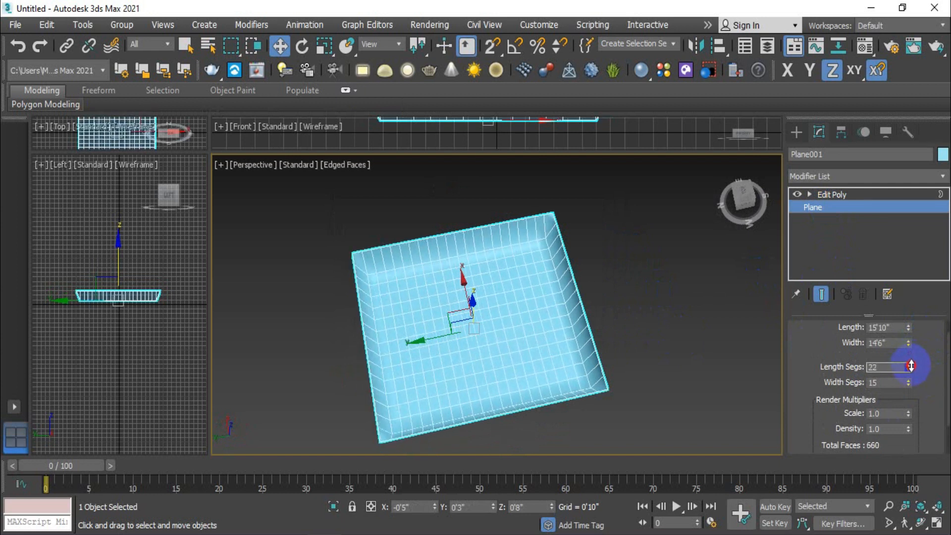
click(843, 195)
alt+middle_drag(564, 426, 400, 339)
key(ctrl+z)
key(ctrl+z)
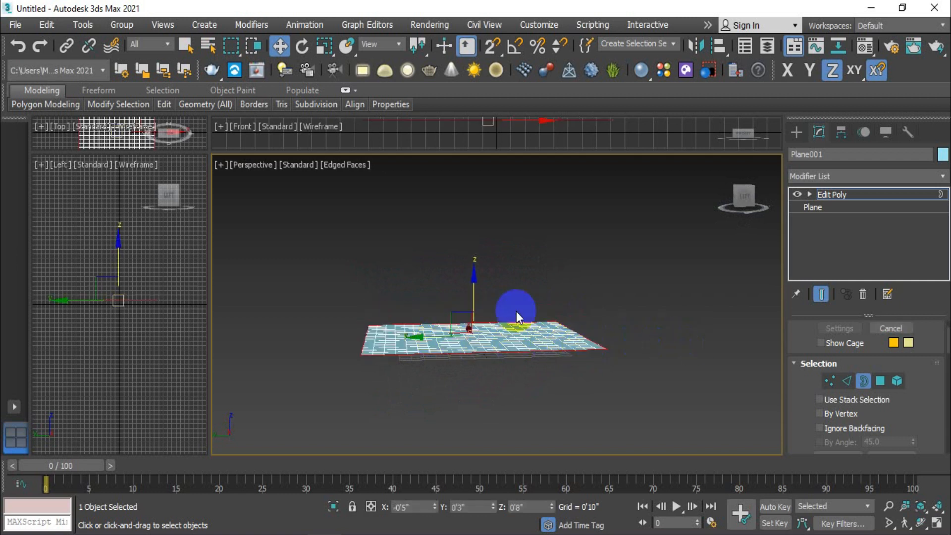
Step: Extend the plane's outer border upward along Z into new walls and set the border's height to about 1'9"
shift+drag(471, 288, 555, 263)
alt+middle_drag(557, 263, 567, 291)
scroll(499, 326, up, 3)
mouse_move(518, 329)
alt+middle_down()
mouse_move(503, 335)
mouse_move(456, 321)
mouse_move(450, 331)
mouse_move(510, 342)
alt+middle_up()
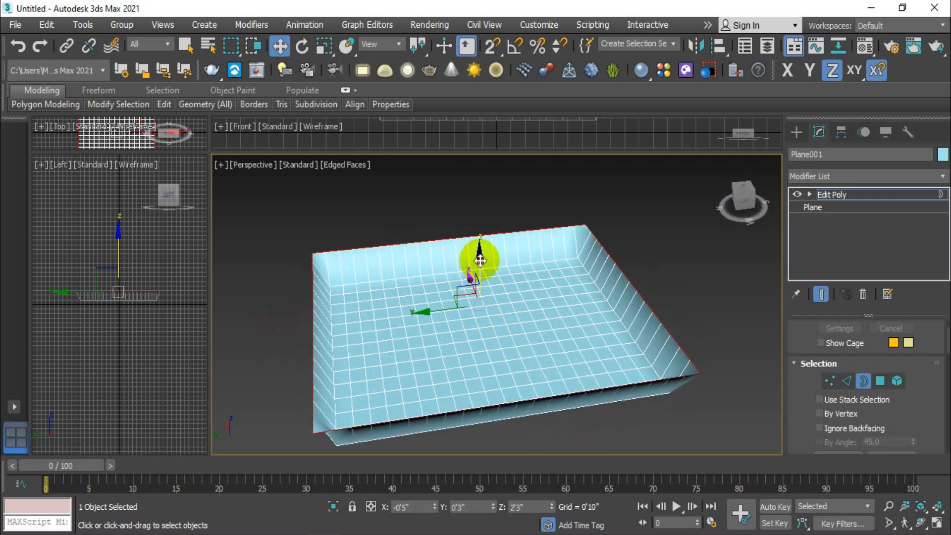
drag(480, 260, 480, 267)
click(865, 383)
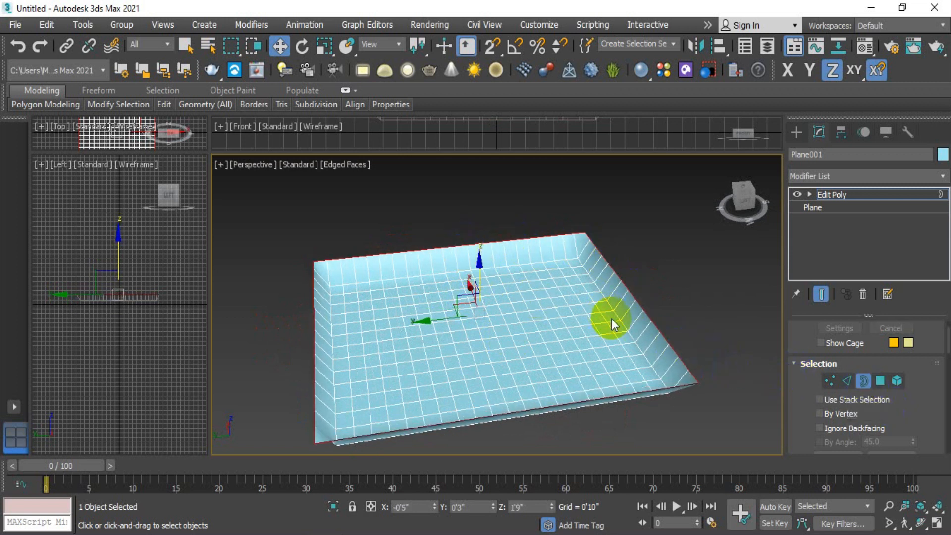
scroll(611, 319, up, 2)
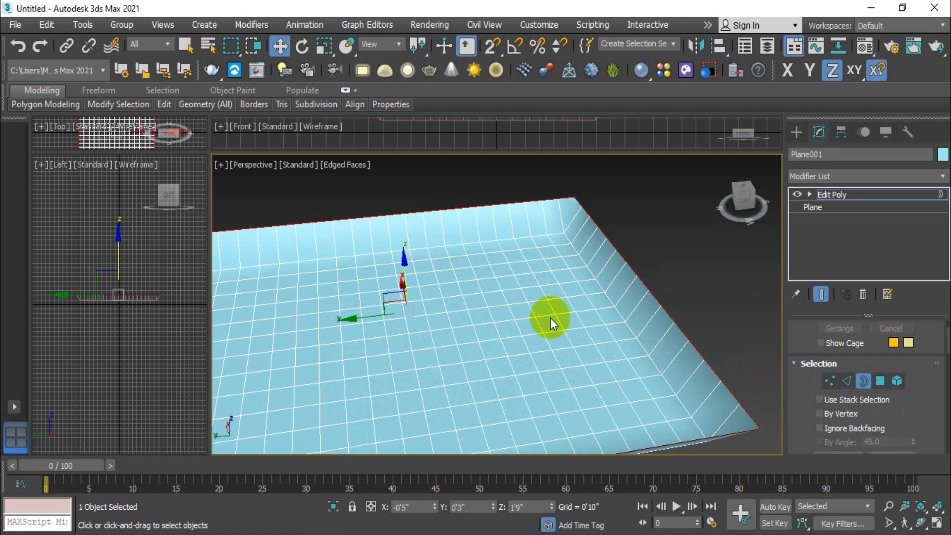
scroll(634, 362, down, 1)
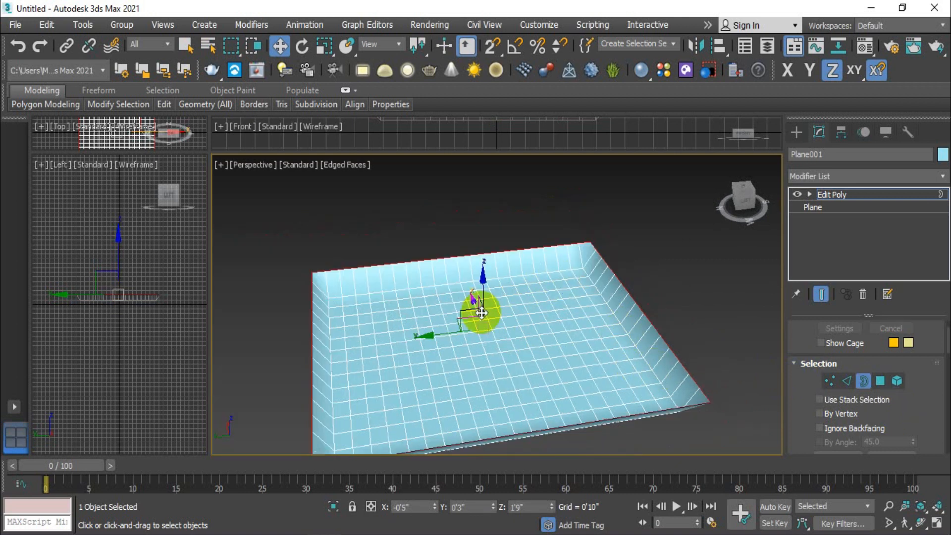
Step: Select an edge loop running across the plane near one side, try raising it along Z to about 1'11", and undo the raise
click(849, 382)
click(583, 358)
drag(569, 335, 569, 283)
alt+middle_drag(570, 283, 663, 323)
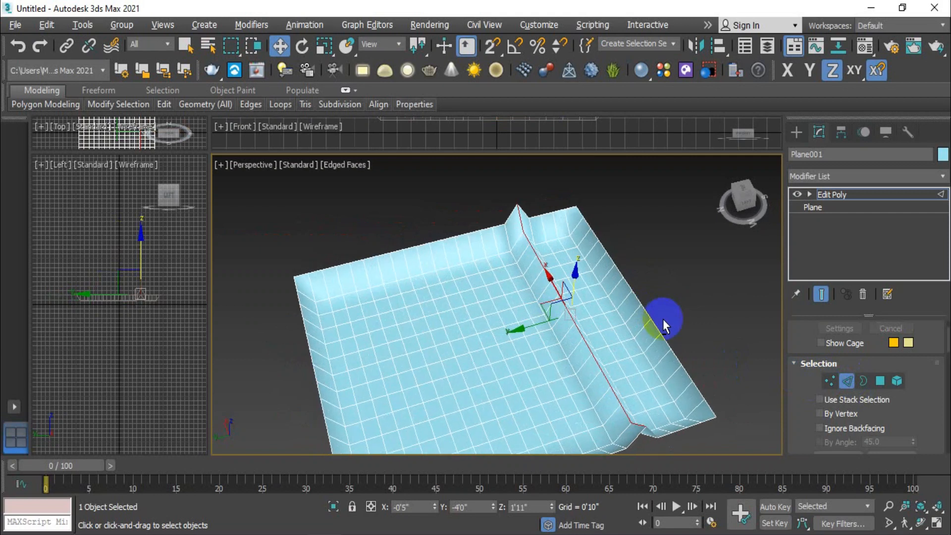
key(ctrl+z)
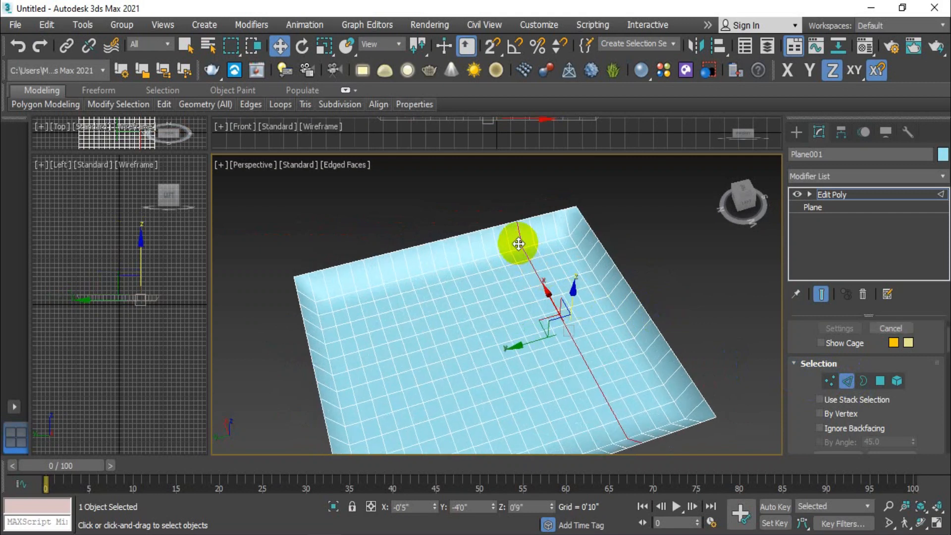
Step: Remove the loop's end edges on both walls from the selection and raise the remaining edges along Z to about 1'10" as a ridge
alt+click(519, 240)
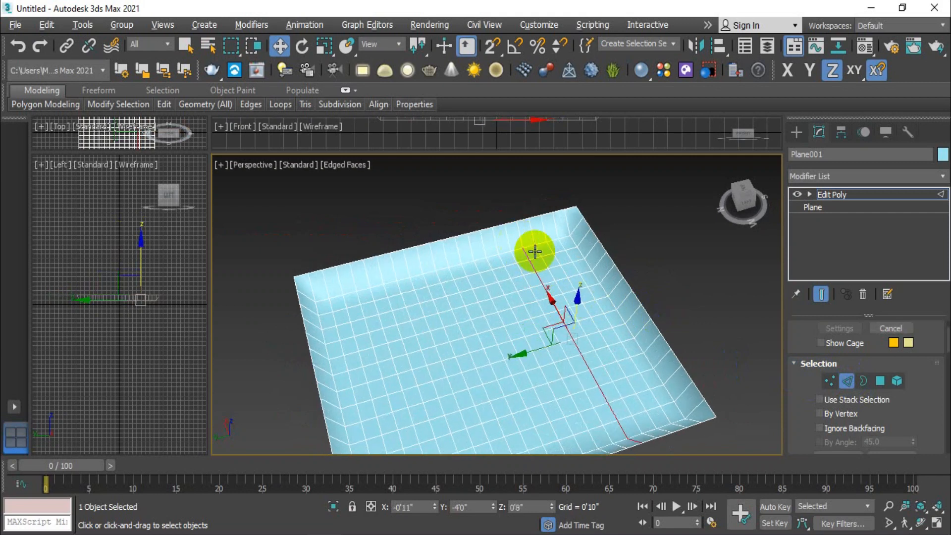
alt+click(635, 441)
drag(574, 326, 569, 295)
mouse_move(673, 300)
alt+middle_down()
mouse_move(640, 271)
mouse_move(579, 290)
mouse_move(659, 290)
alt+middle_up()
drag(573, 280, 594, 276)
alt+middle_drag(594, 276, 626, 331)
click(683, 344)
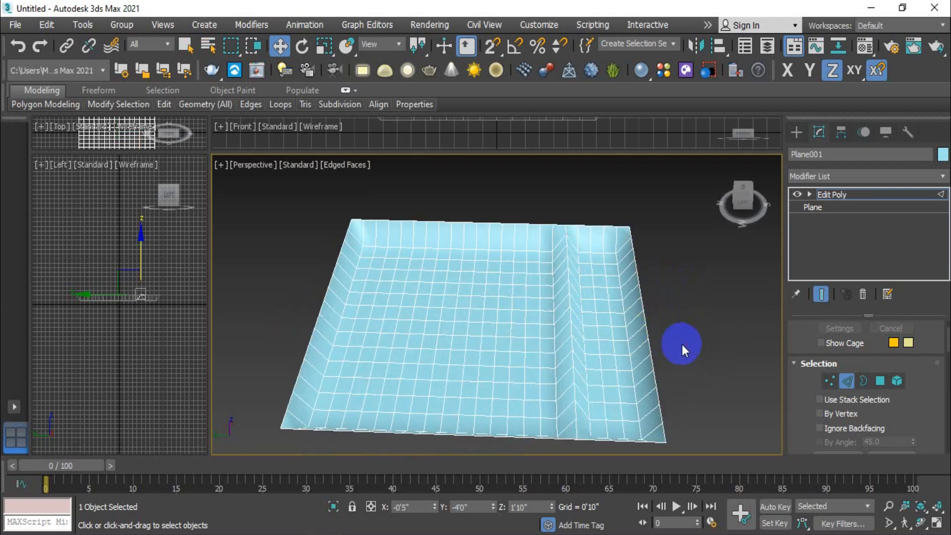
Step: Leave the Edge sub-object level, deselect the plane, and turn off the Edged Faces display
scroll(610, 372, down, 3)
alt+middle_drag(609, 372, 509, 403)
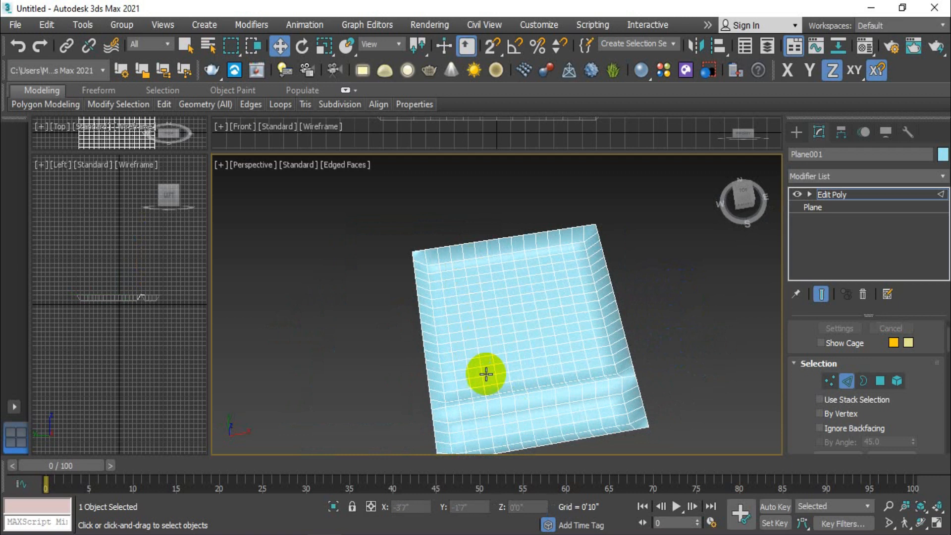
scroll(490, 395, up, 2)
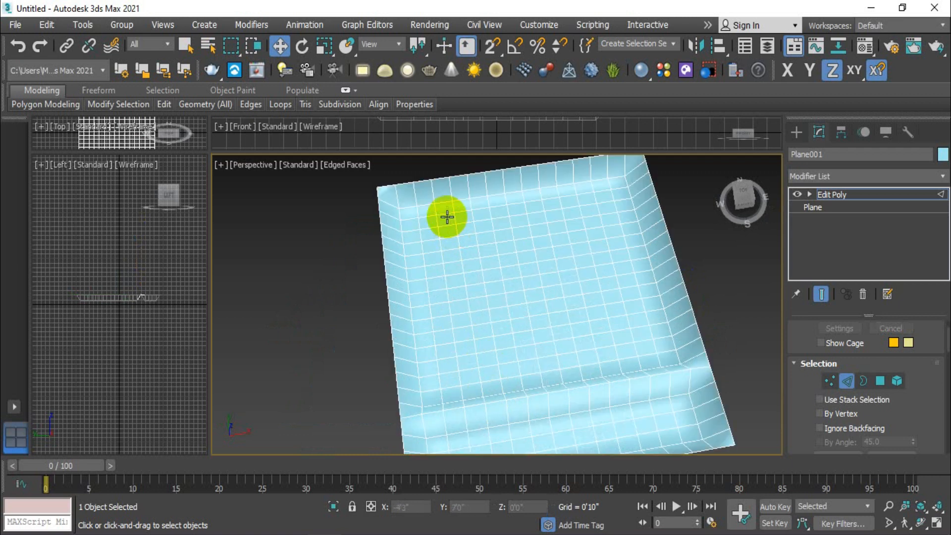
scroll(493, 349, down, 2)
alt+middle_drag(493, 350, 547, 335)
scroll(647, 416, down, 3)
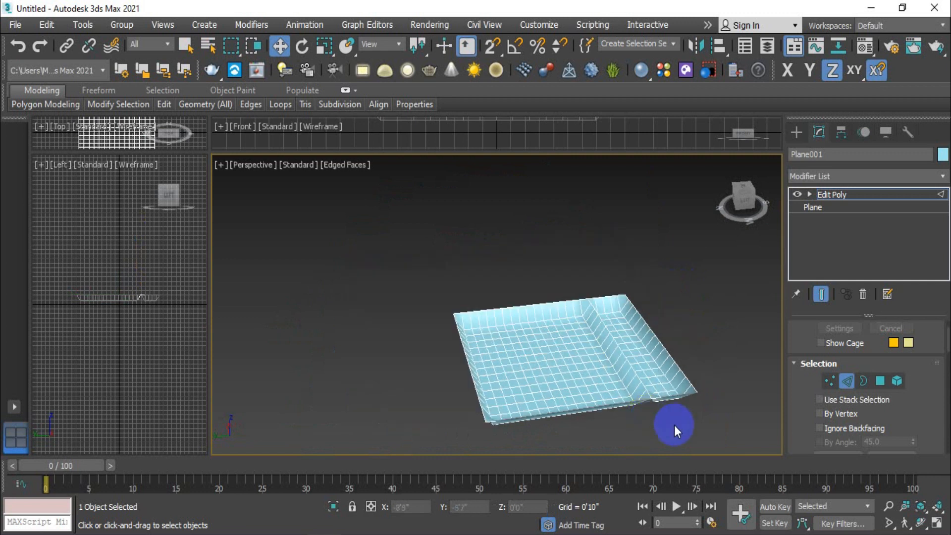
click(850, 380)
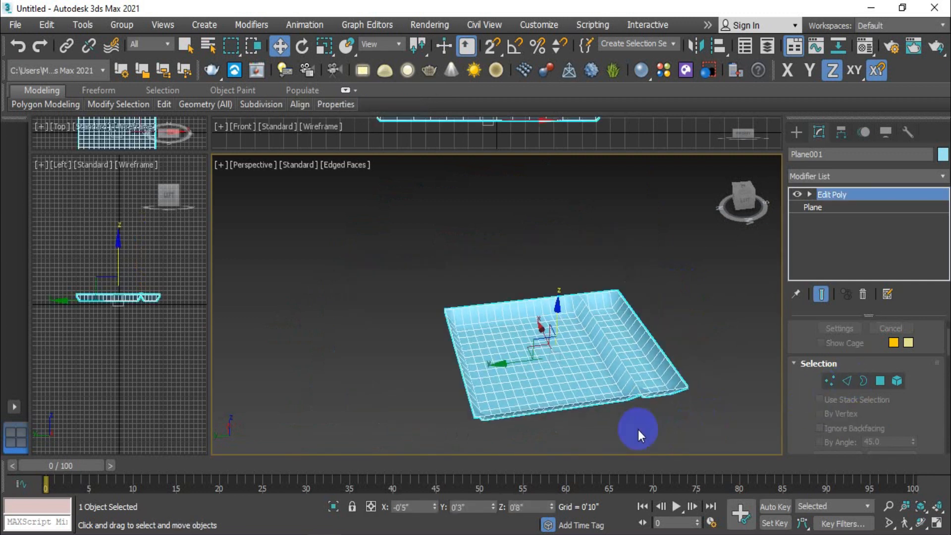
middle_drag(638, 430, 614, 420)
click(647, 382)
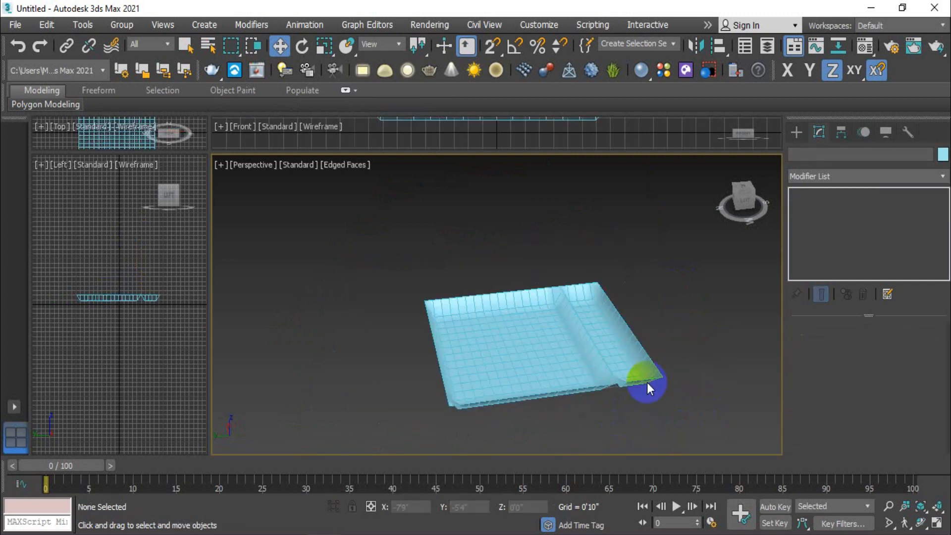
click(797, 133)
key(F4)
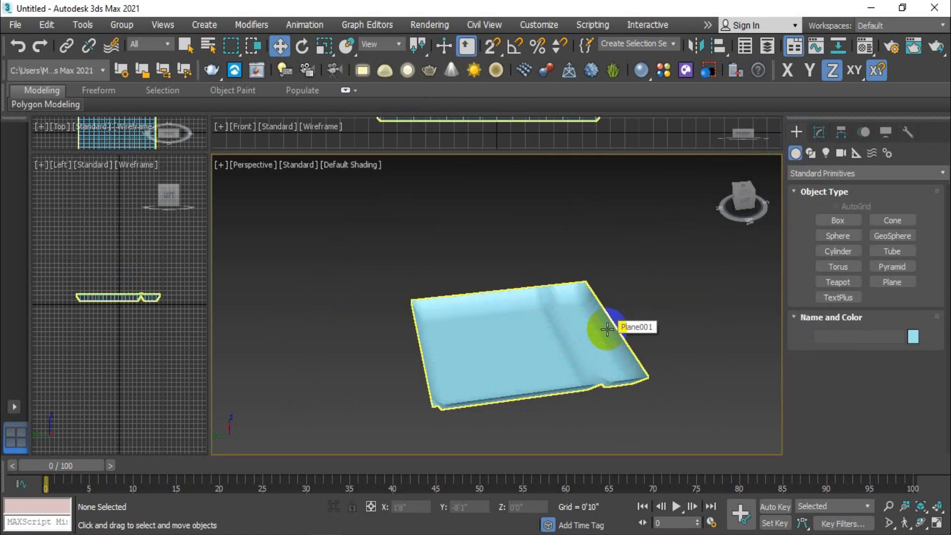